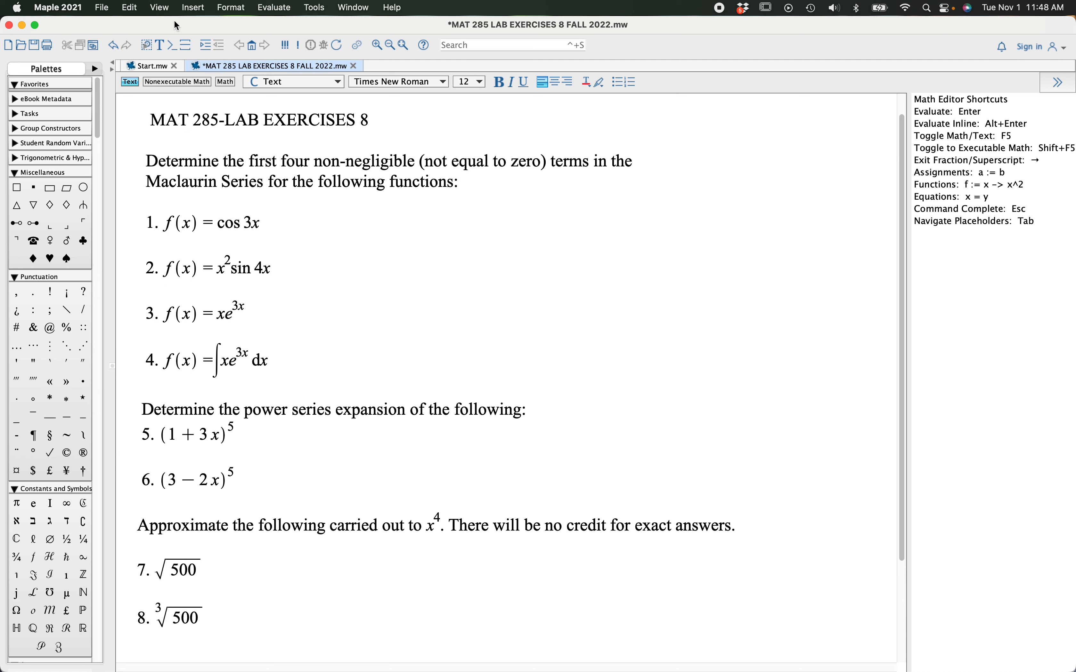
# Step: Create a new blank document in Worksheet Mode
pyautogui.click(194, 11)
pyautogui.click(117, 31)
pyautogui.click(102, 8)
pyautogui.moveTo(200, 27)
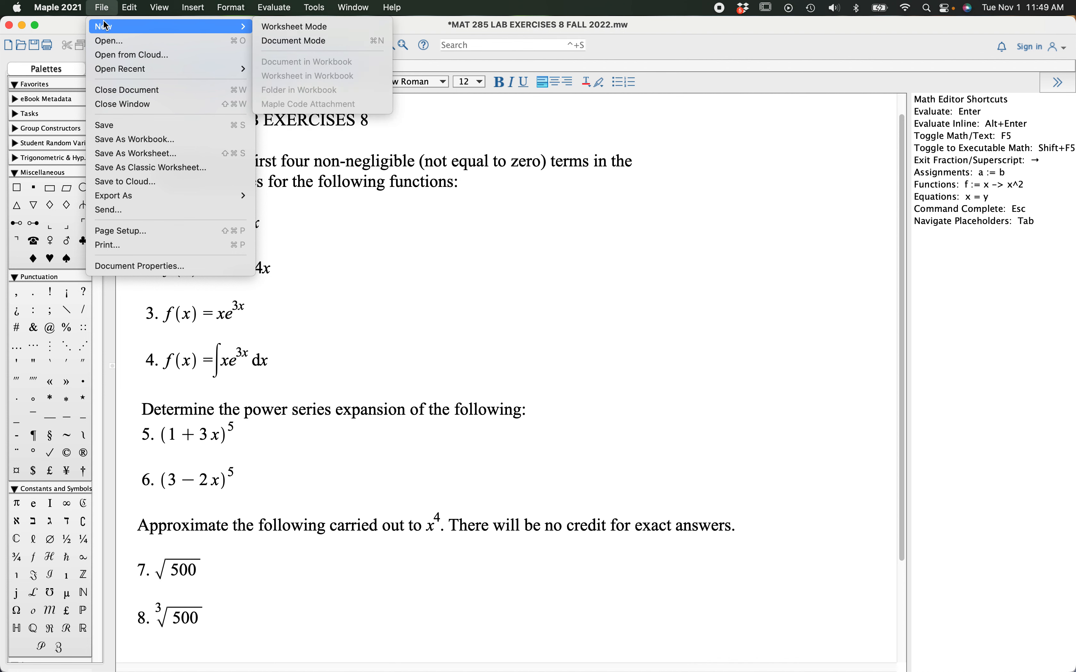
pyautogui.click(276, 28)
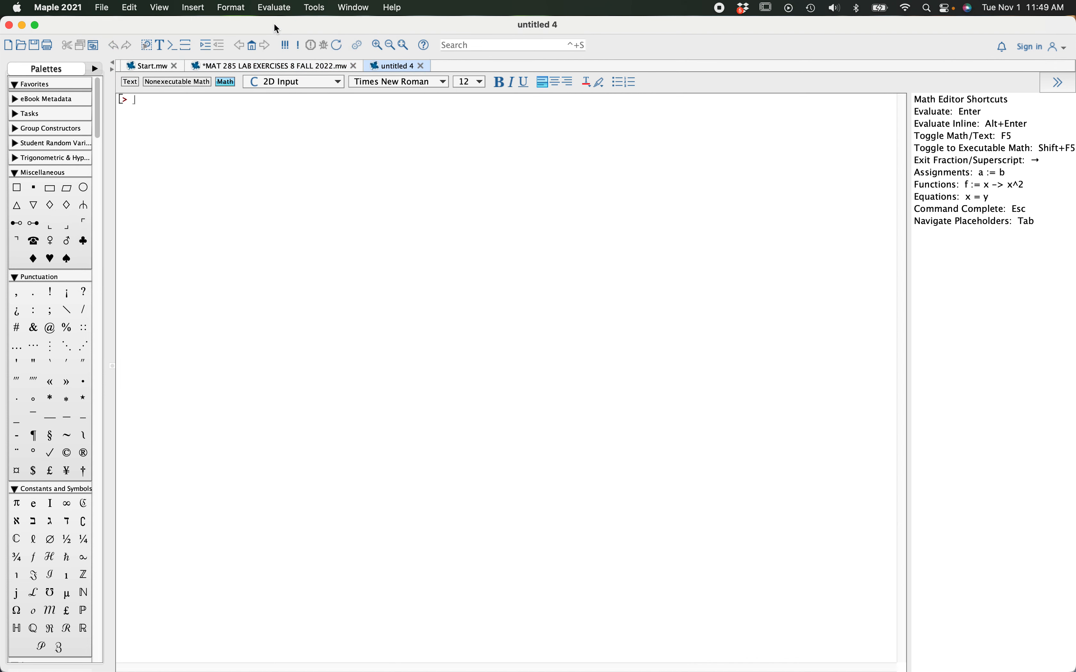
# Step: Enter and evaluate series(cos(3*x), x=0, 7) at the worksheet's first prompt
pyautogui.click(377, 45)
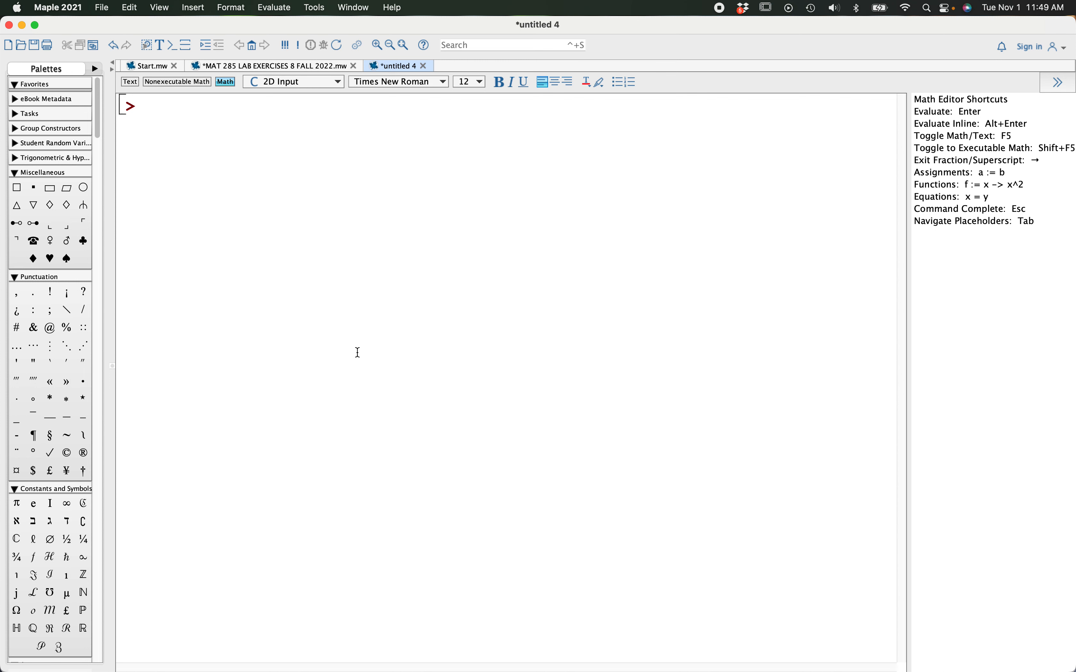
pyautogui.write('serie')
pyautogui.write('s(')
pyautogui.write('cos(')
pyautogui.write('3')
pyautogui.write('*x),')
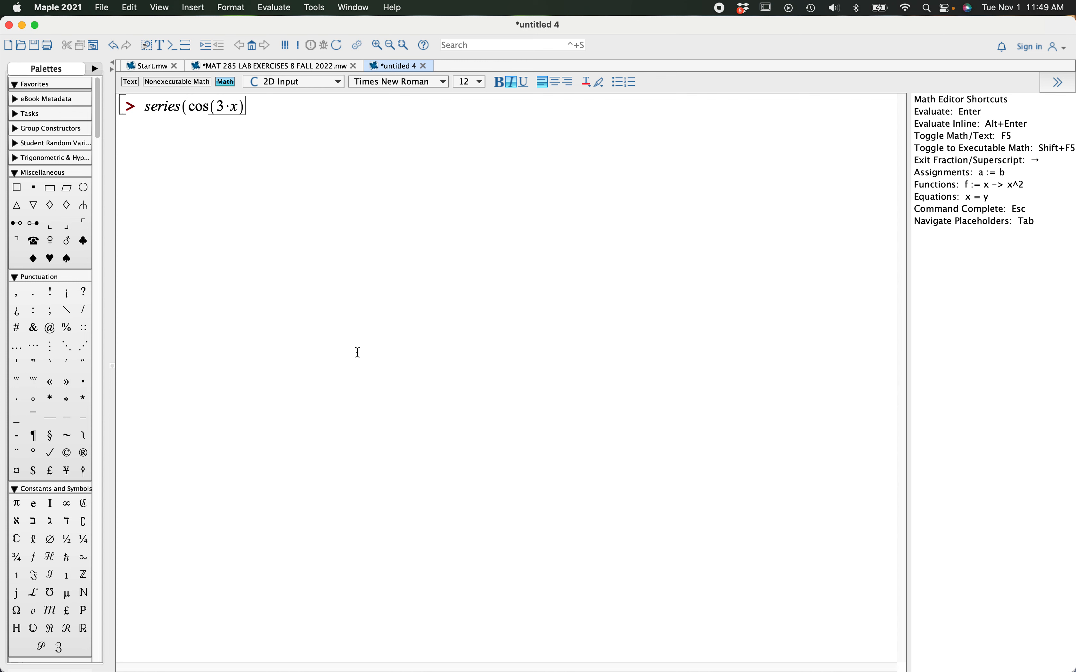
pyautogui.write('x=0,7)')
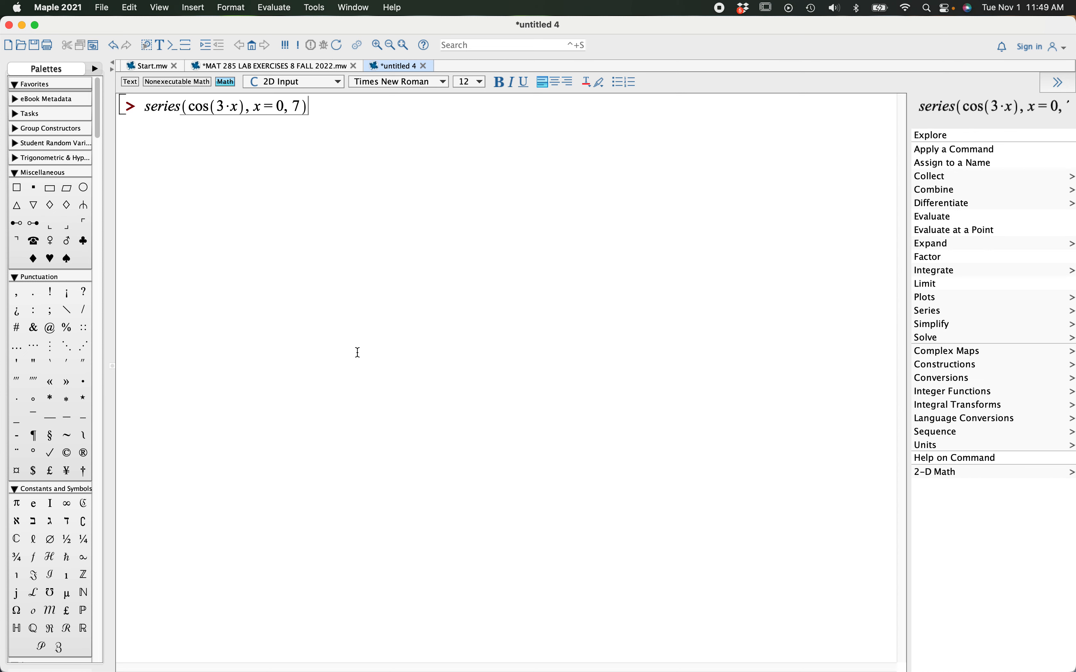
pyautogui.press('Return')
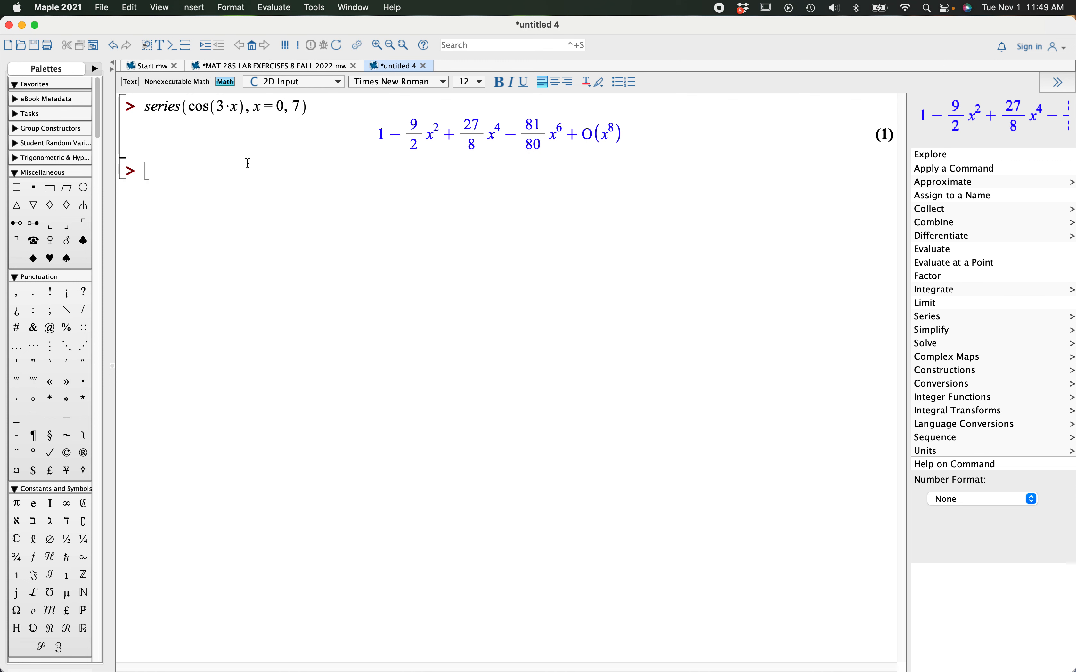
# Step: Copy the cos(3·x) series command into the empty prompt below its result
pyautogui.moveTo(145, 106); pyautogui.dragTo(288, 109)
pyautogui.press('super+c')
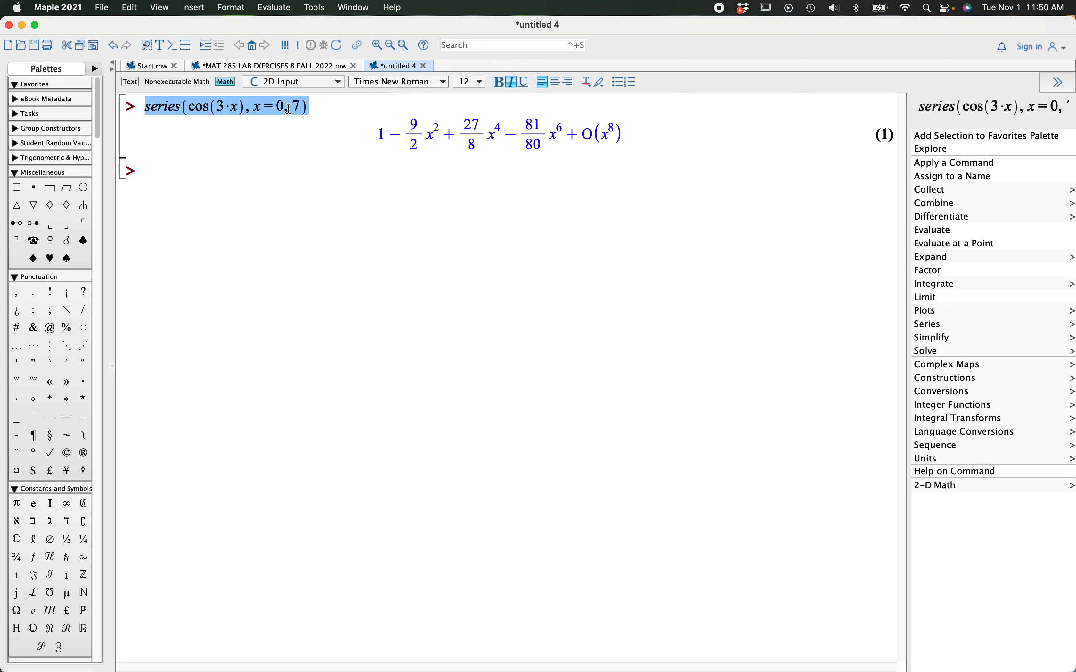
pyautogui.click(151, 171)
pyautogui.press('super+v')
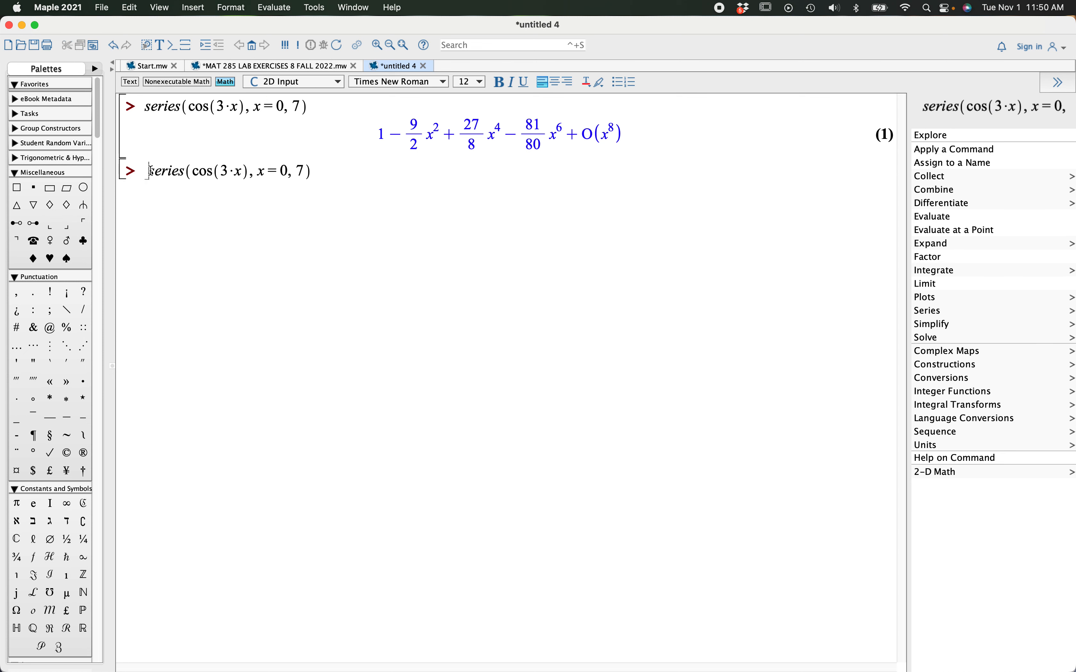
# Step: Insert the factor x^2 with a multiplication sign before the cosine in the copied series command
pyautogui.click(192, 174)
pyautogui.write('x')
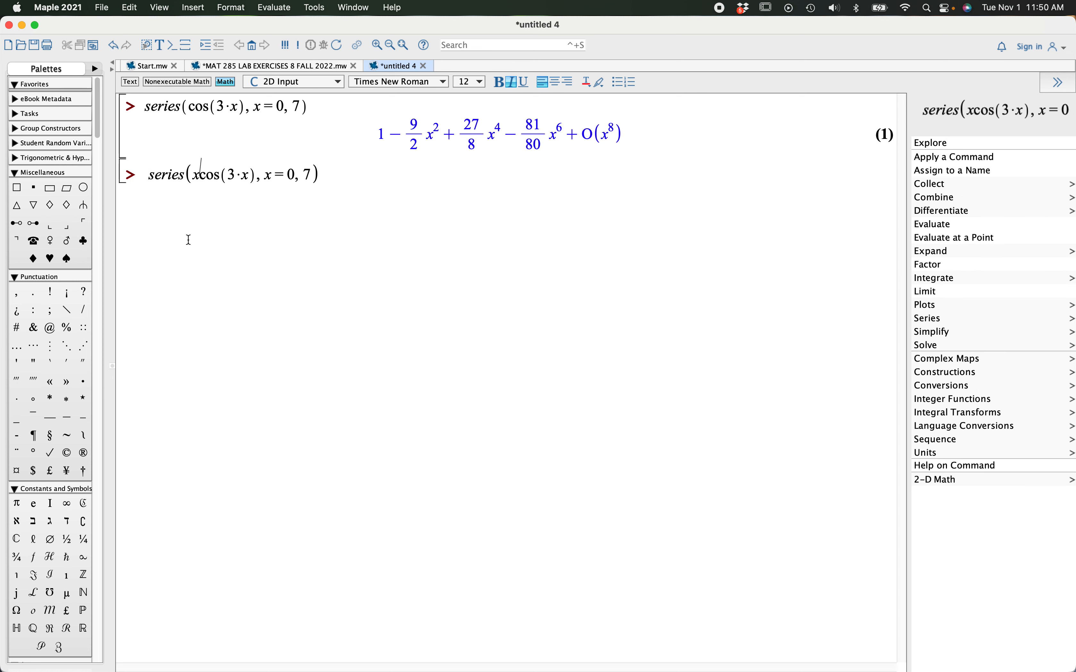
pyautogui.write('^2')
pyautogui.press('Right')
pyautogui.write('*')
# Step: Change the cosine factor in the second series command to sin(4·x) and evaluate the command
pyautogui.press('Right')
pyautogui.press('Right')
pyautogui.press('Right')
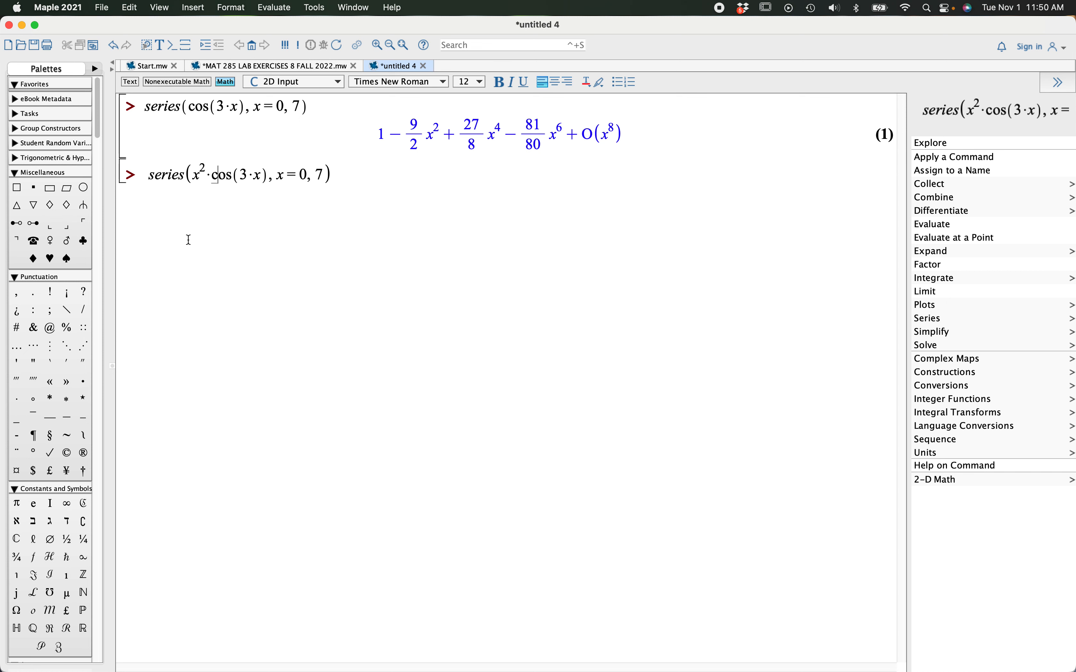
pyautogui.press('BackSpace')
pyautogui.press('BackSpace')
pyautogui.press('BackSpace')
pyautogui.write('sin')
pyautogui.press('Right')
pyautogui.press('Right')
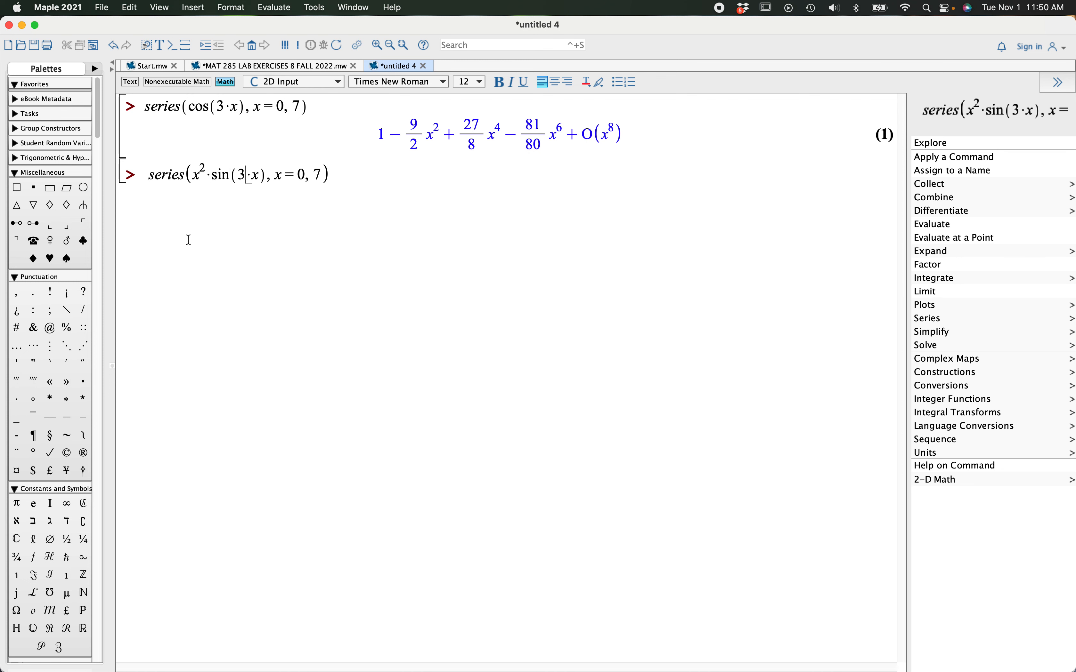
pyautogui.press('BackSpace')
pyautogui.write('4')
pyautogui.click(357, 177)
pyautogui.press('Return')
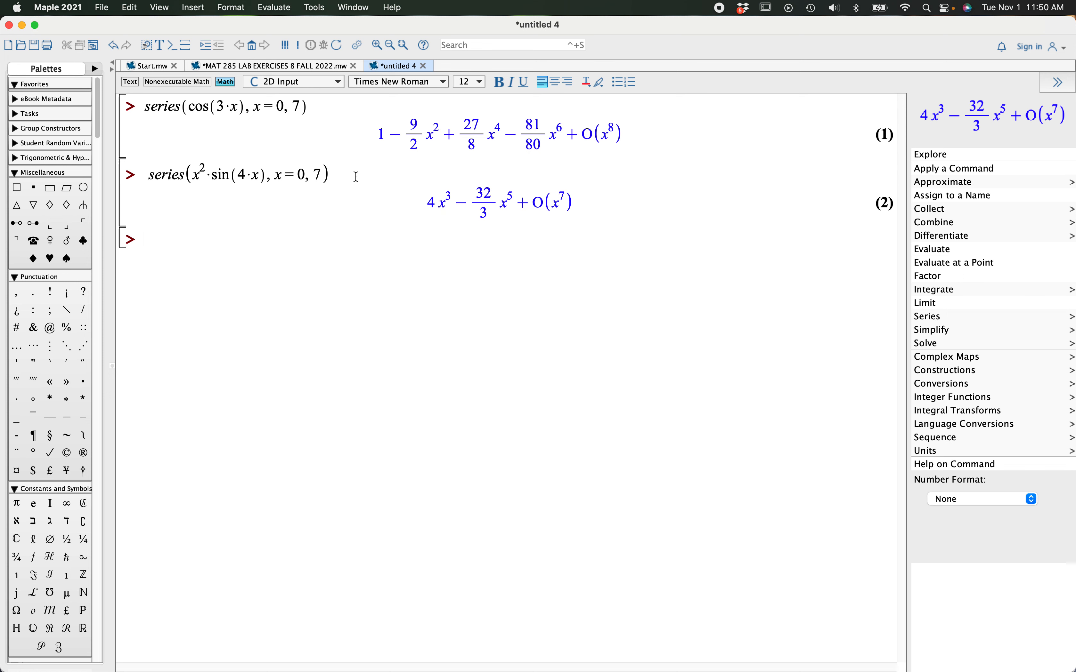
# Step: Set the order of the x^2·sin(4·x) series to 15 and re-evaluate it
pyautogui.click(317, 175)
pyautogui.press('BackSpace')
pyautogui.write('15')
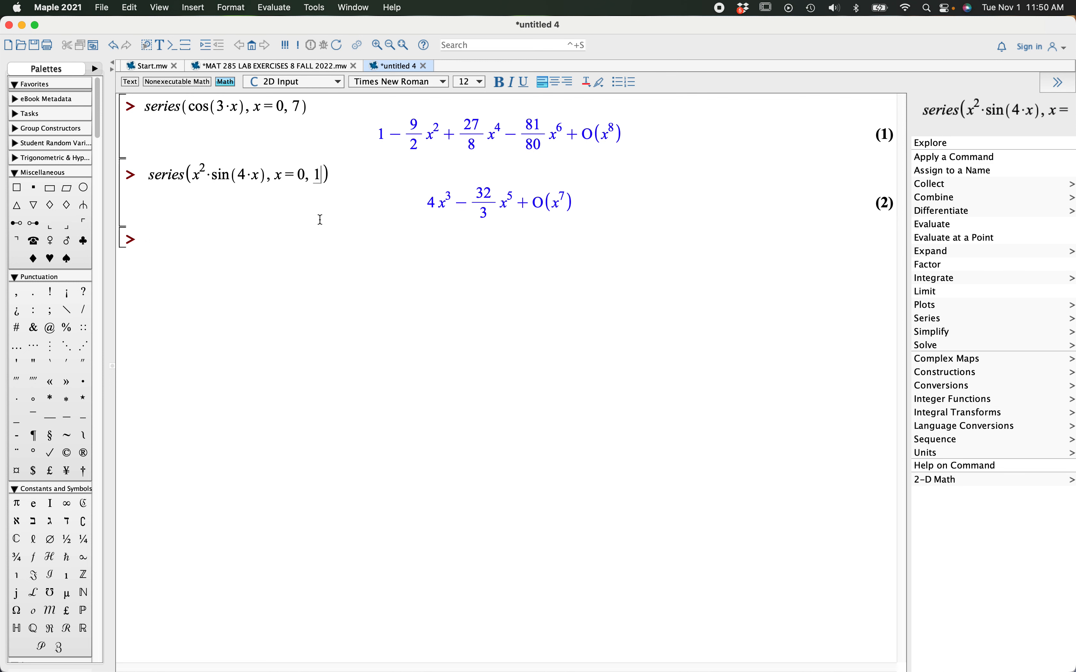
pyautogui.press('Return')
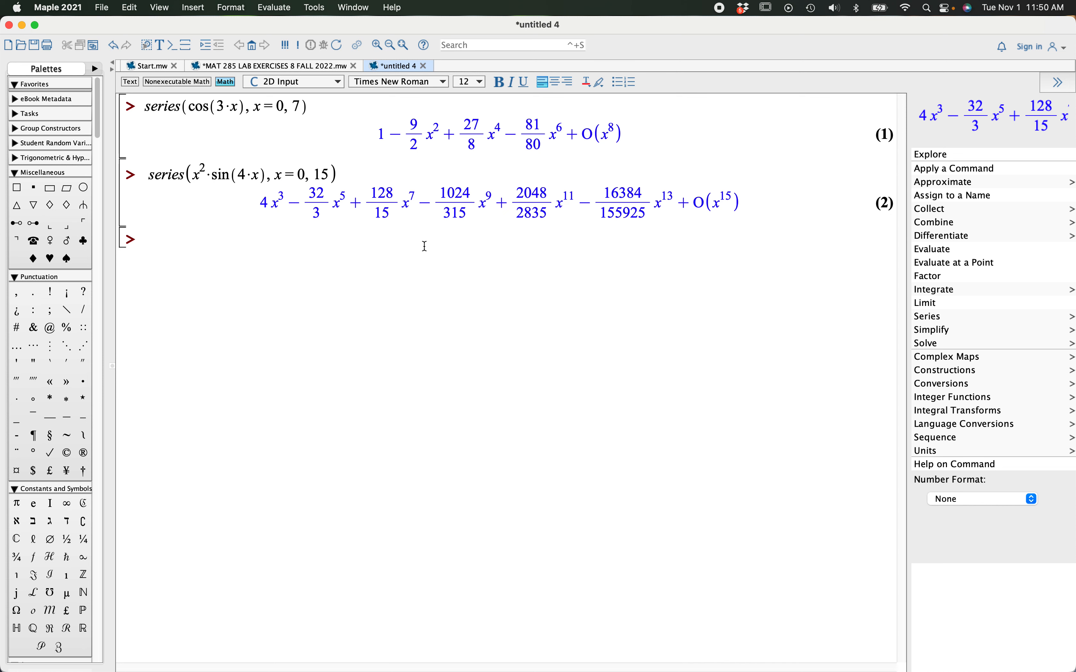
# Step: Paste the copied series command at the third prompt, replace its function with x*exp(3*x), and evaluate it
pyautogui.press('super+v')
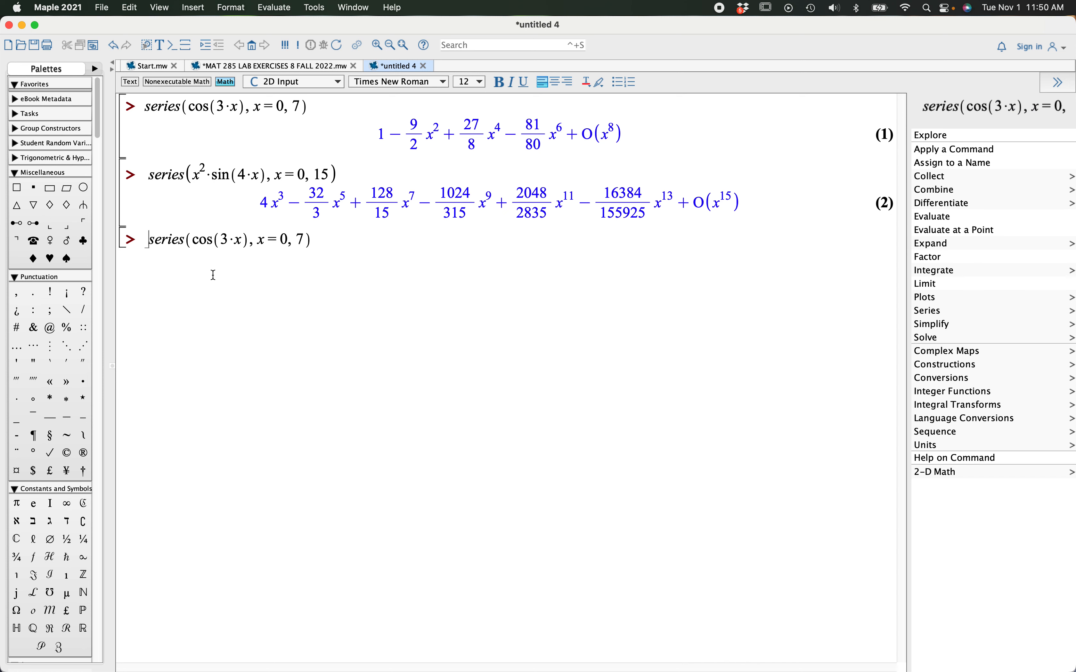
pyautogui.moveTo(197, 244); pyautogui.dragTo(241, 241)
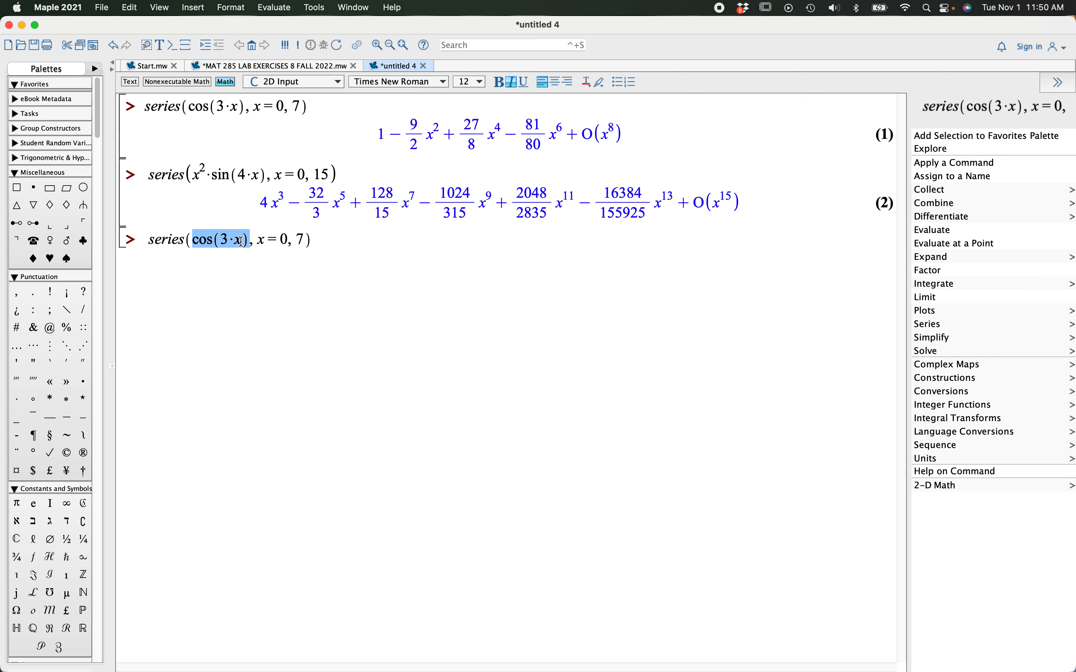
pyautogui.write('x')
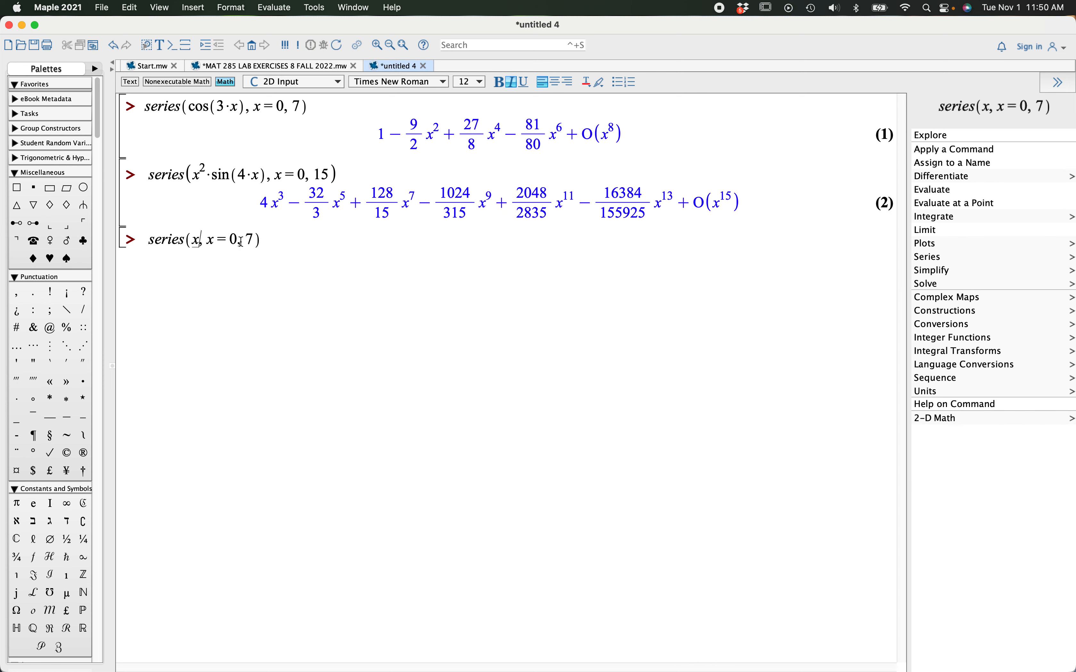
pyautogui.write('*e')
pyautogui.write('xp')
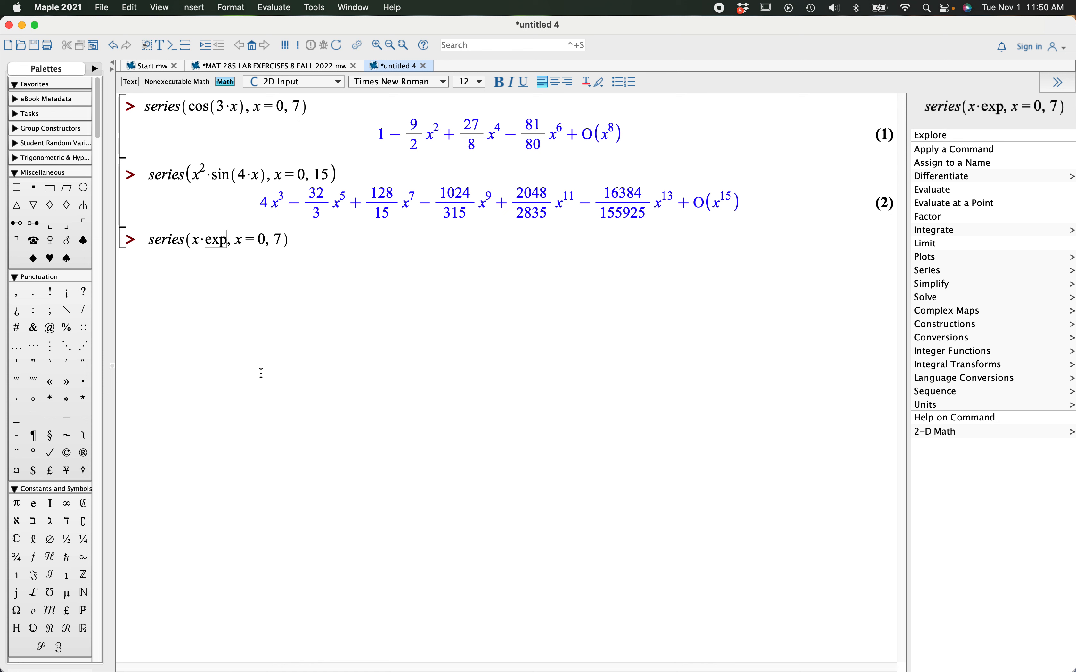
pyautogui.write('(3')
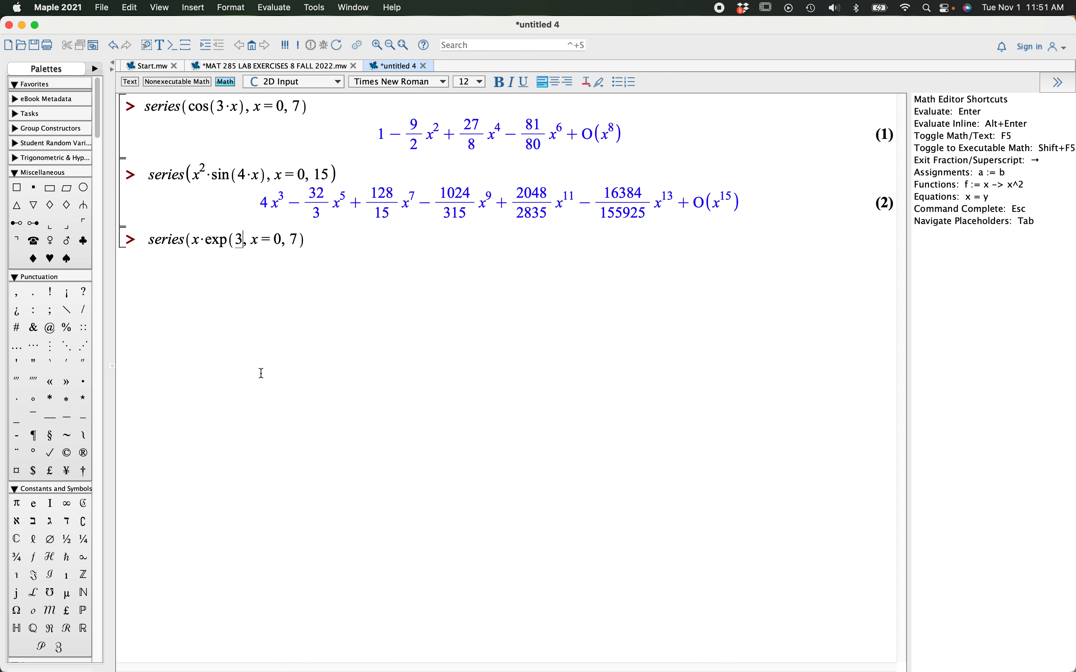
pyautogui.write('*x)')
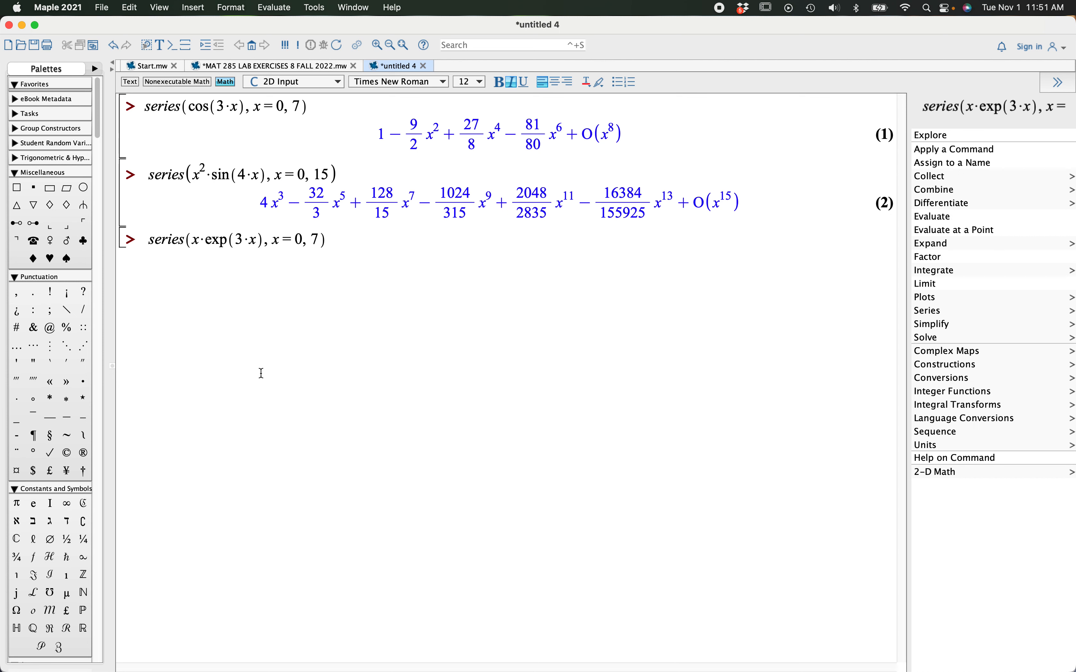
pyautogui.click(350, 242)
pyautogui.press('Return')
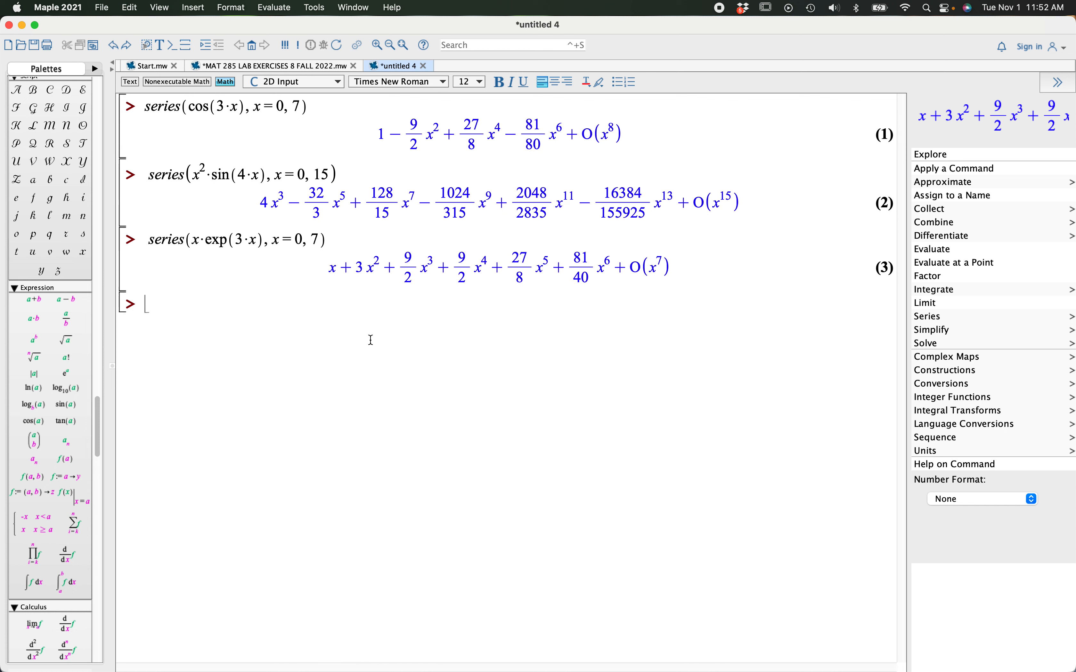
# Step: Start a series command at the fourth prompt with an indefinite integral template as its function
pyautogui.doubleClick(185, 240)
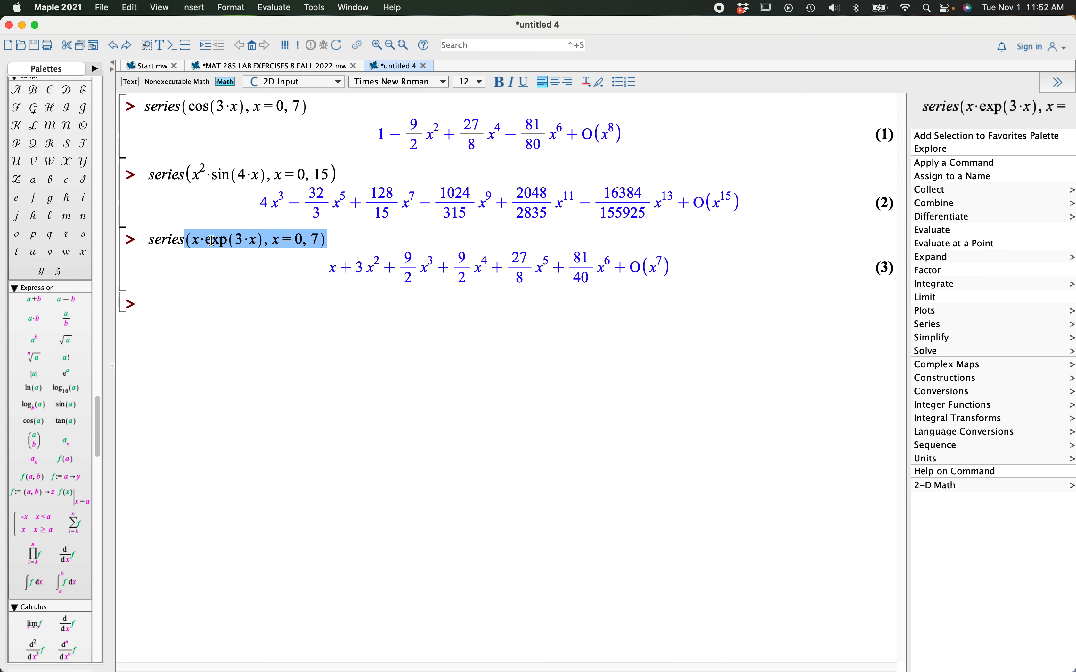
pyautogui.click(171, 301)
pyautogui.write('se')
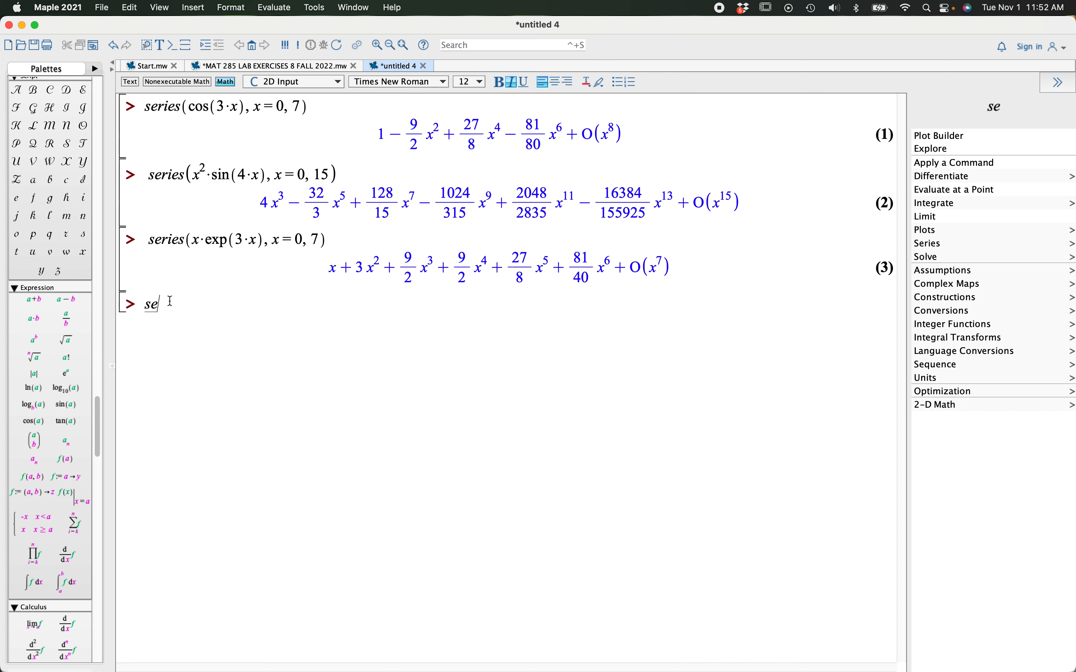
pyautogui.write('ries(')
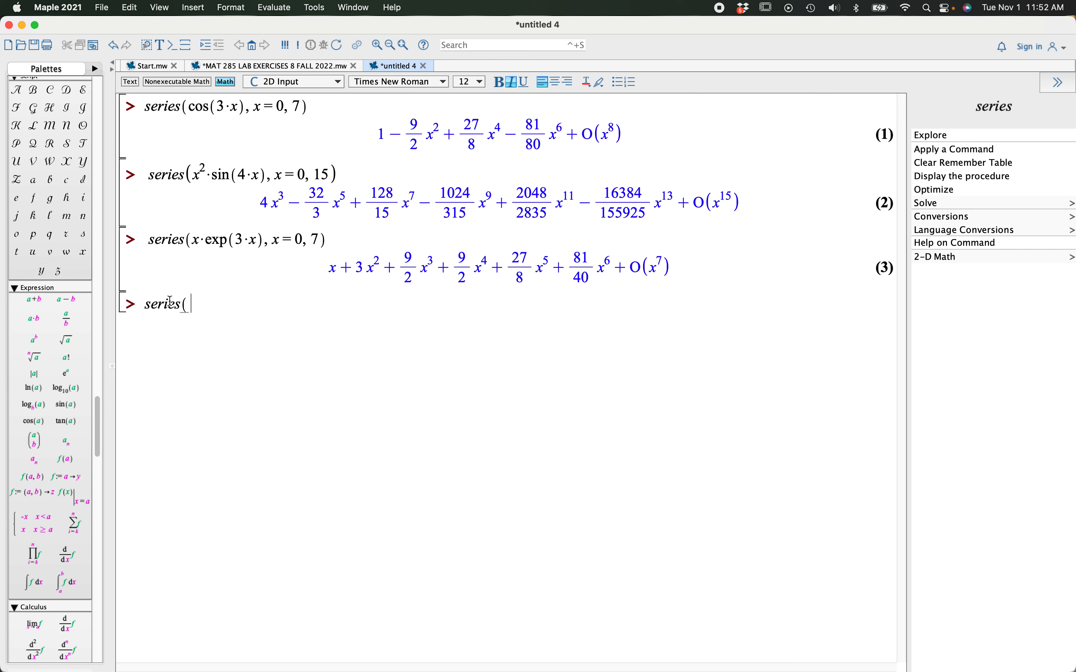
pyautogui.click(35, 582)
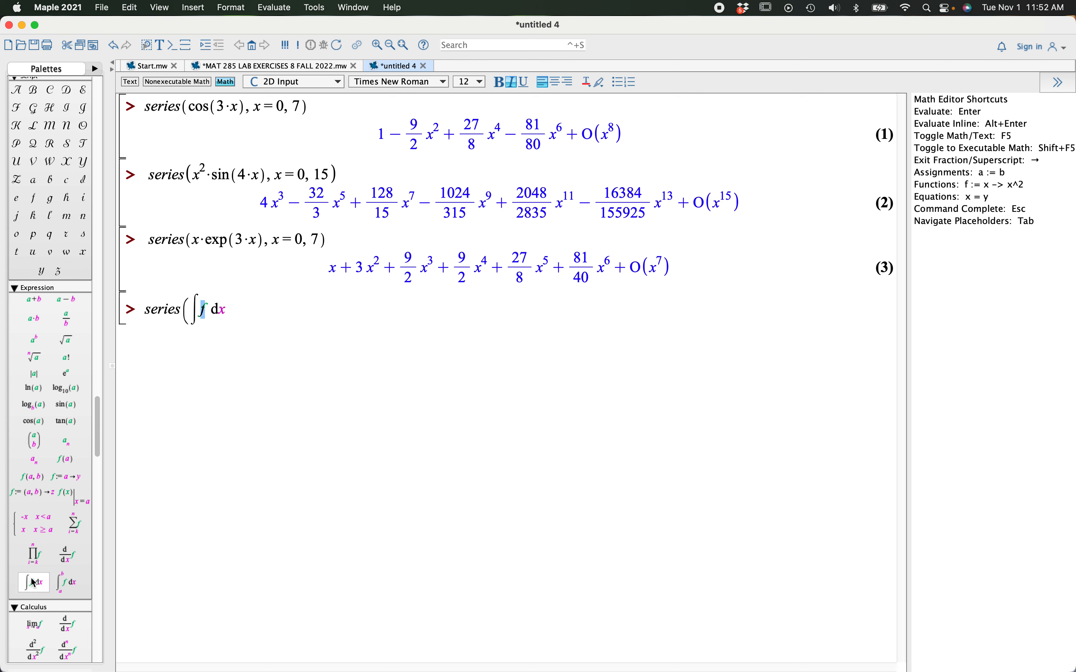
# Step: Set the integrand to (x*exp(3*x)), complete the series arguments with x = 0, 7, and evaluate the command
pyautogui.write('(x*')
pyautogui.write('exp')
pyautogui.write('(3')
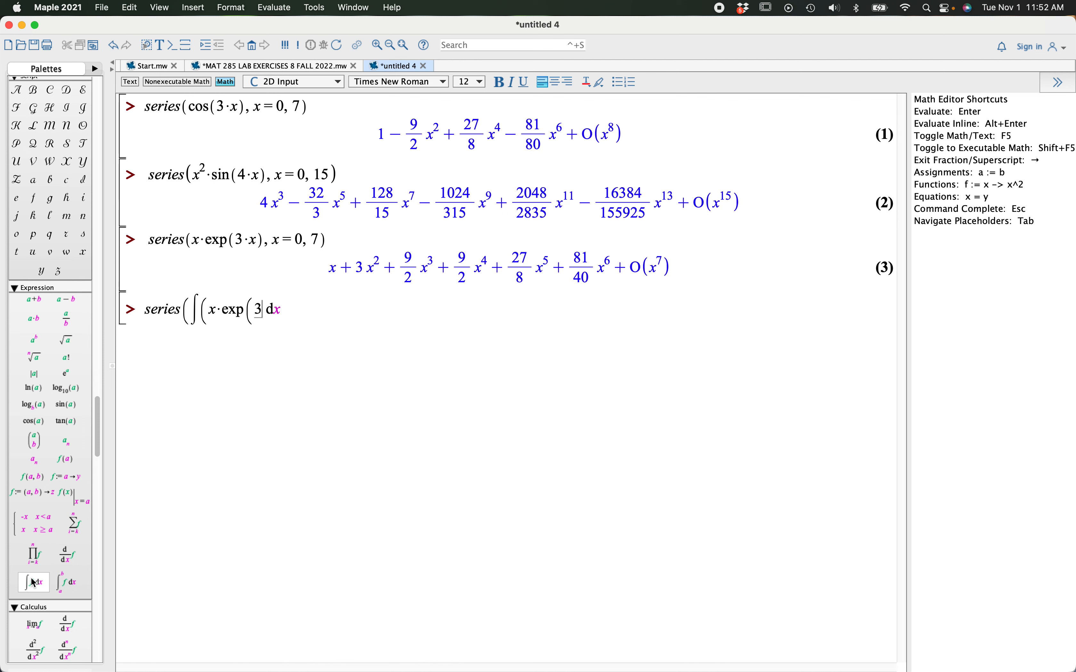
pyautogui.write('*x')
pyautogui.write(')')
pyautogui.write(')')
pyautogui.press('Right')
pyautogui.press('Right')
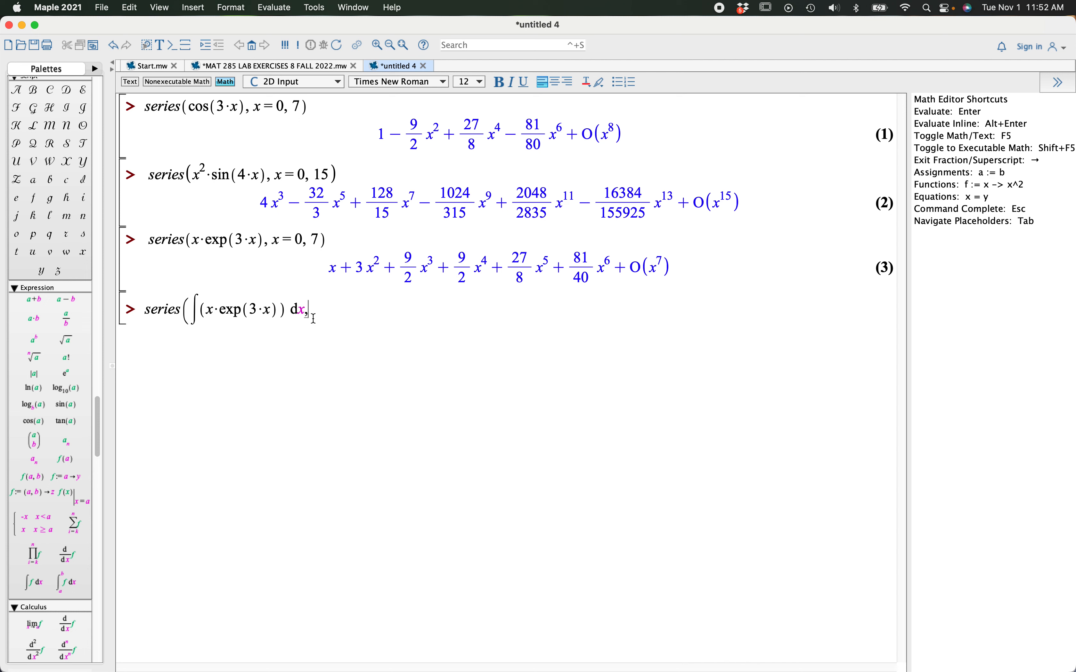
pyautogui.write(', x = 0, 7)')
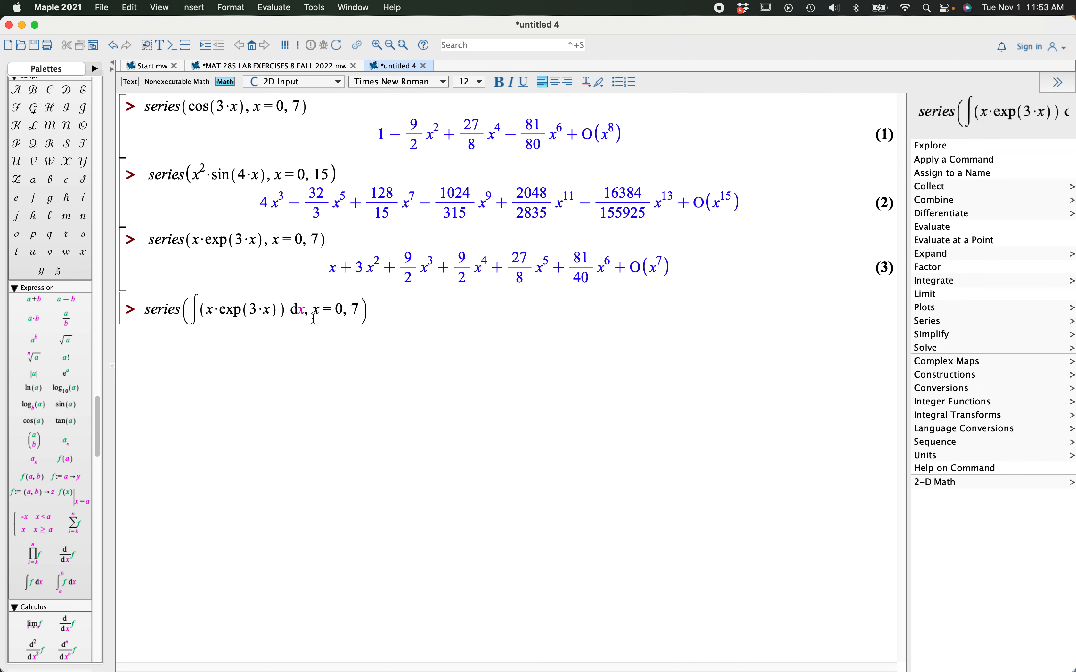
pyautogui.press('Return')
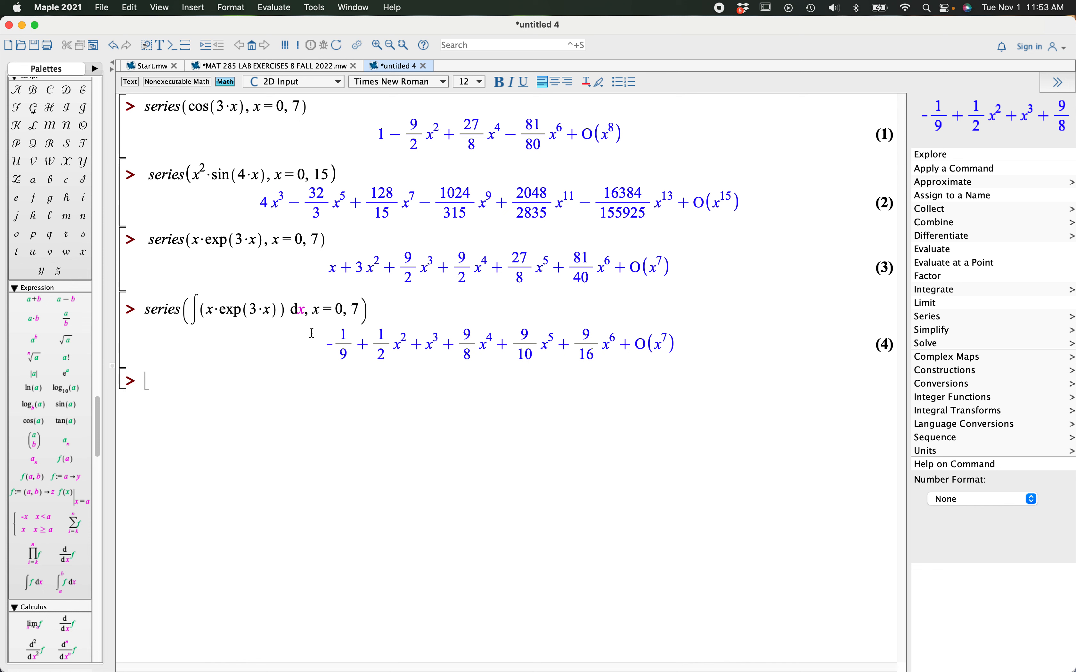
# Step: Enter and evaluate series((1 + 3 x)^5, x=0, 4) at the fifth prompt
pyautogui.write('ser')
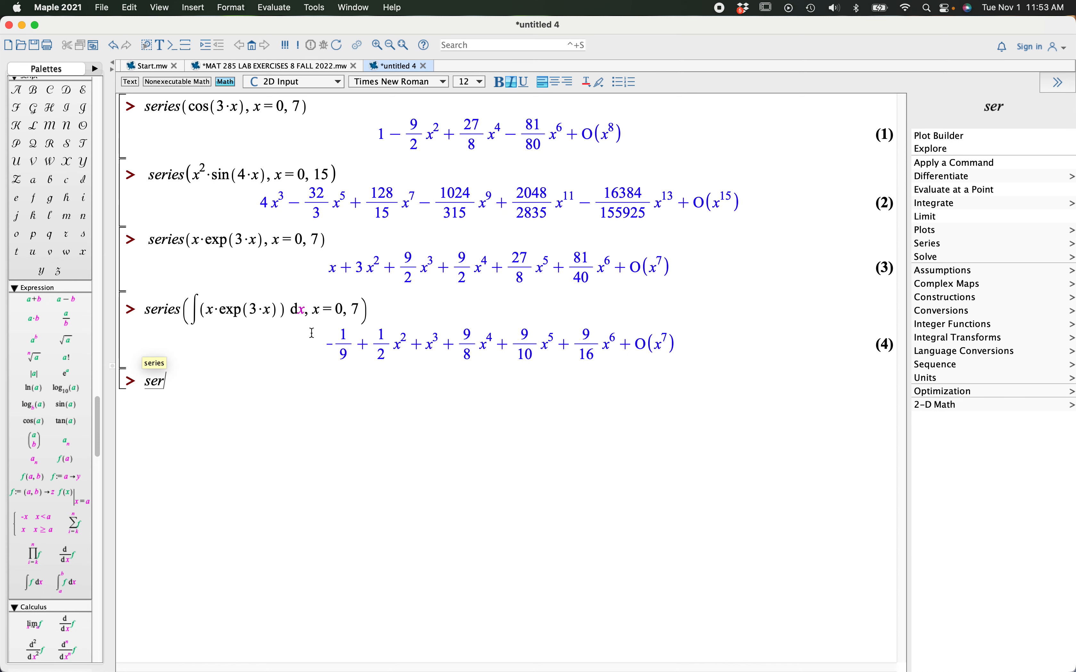
pyautogui.write('ies(')
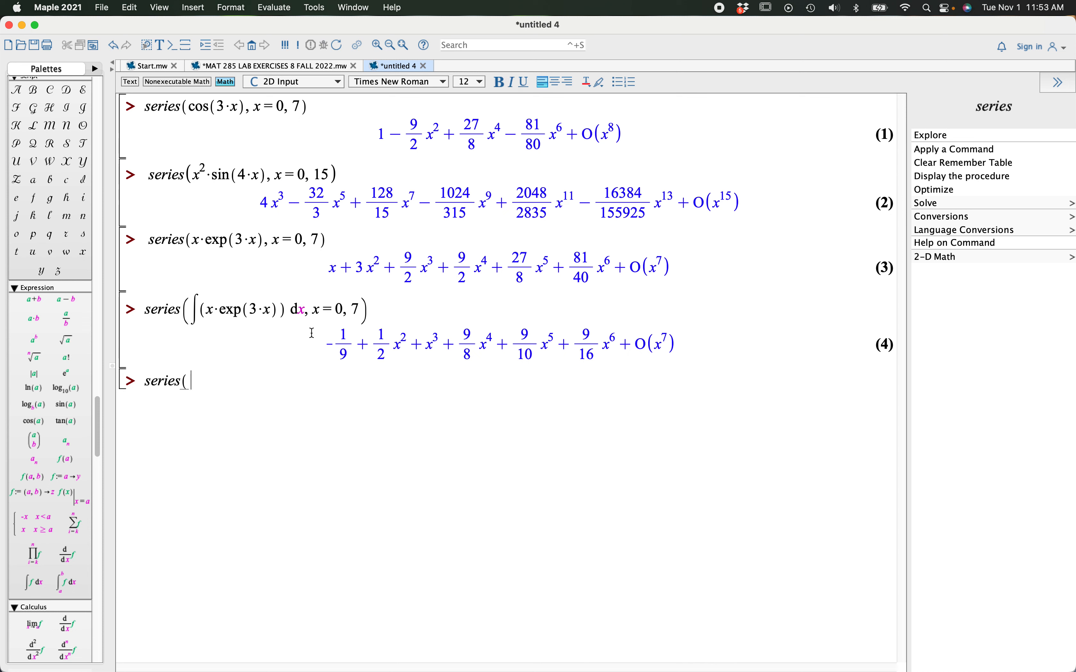
pyautogui.write('(1 +')
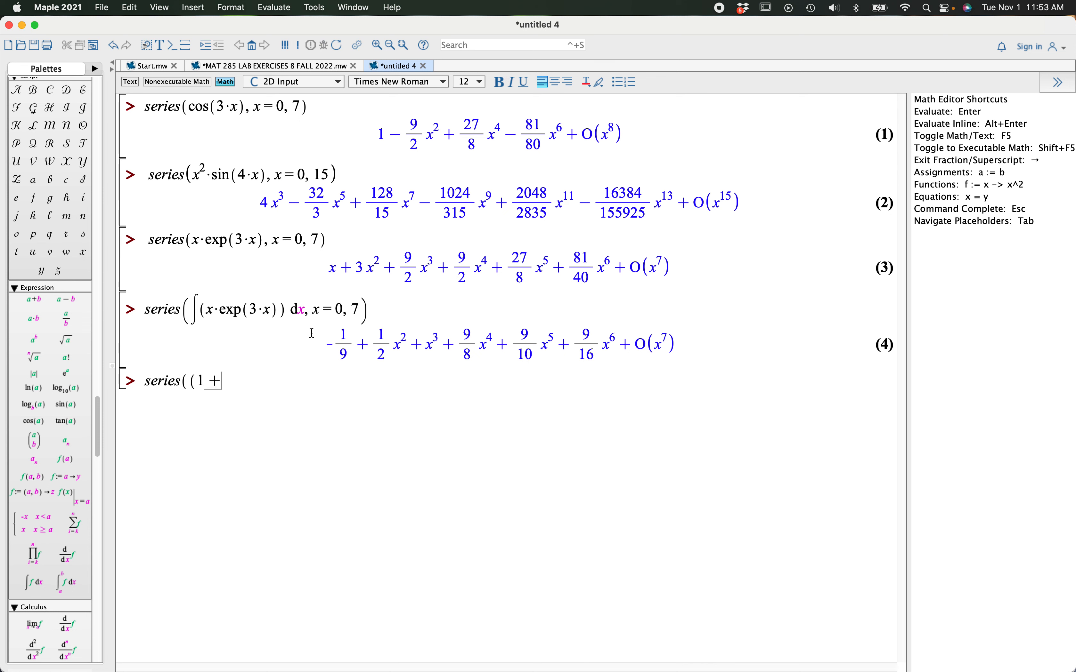
pyautogui.write(' 3 x)^')
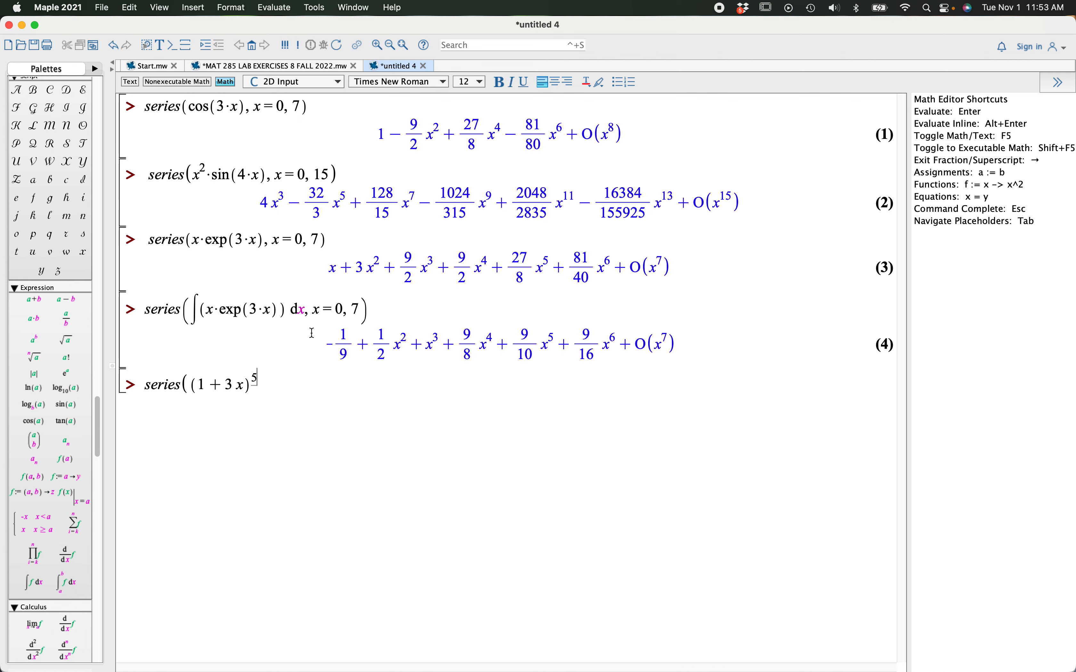
pyautogui.write('5')
pyautogui.press('Right')
pyautogui.write(', x=0, 4)')
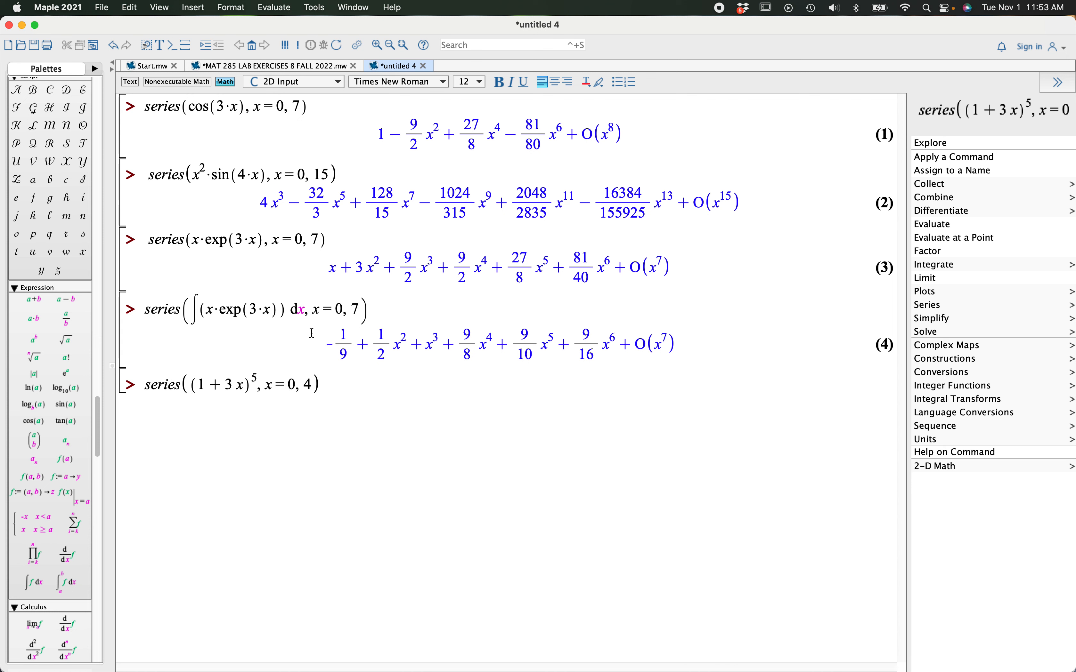
pyautogui.press('Return')
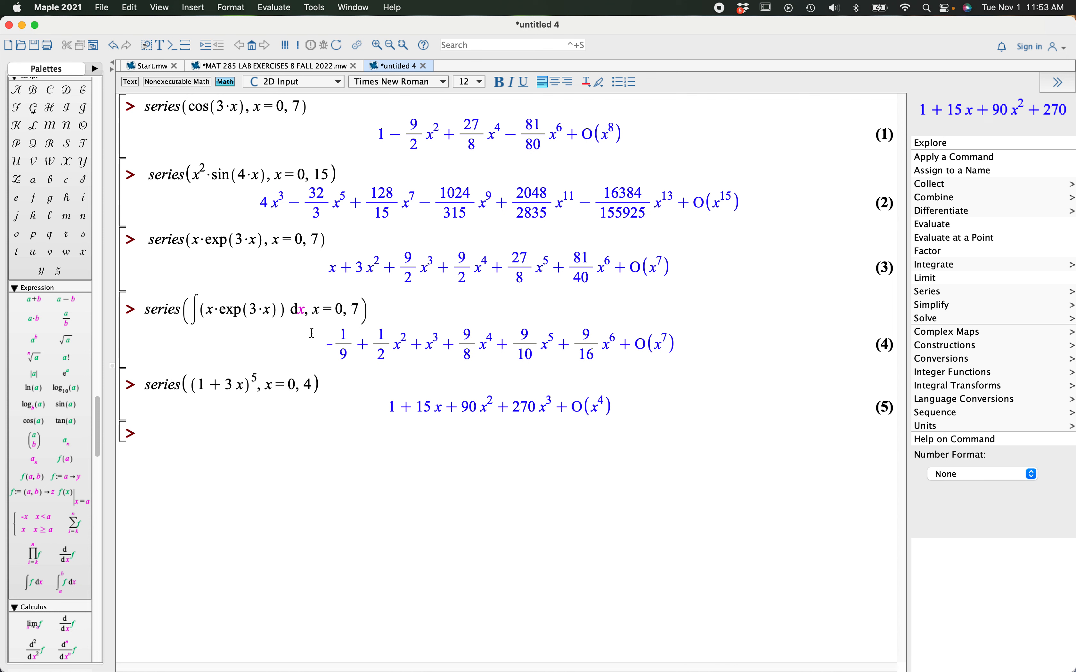
# Step: Change the order of the (1 + 3 x)^5 series command to 7 and re-evaluate it
pyautogui.click(311, 388)
pyautogui.press('BackSpace')
pyautogui.write('7')
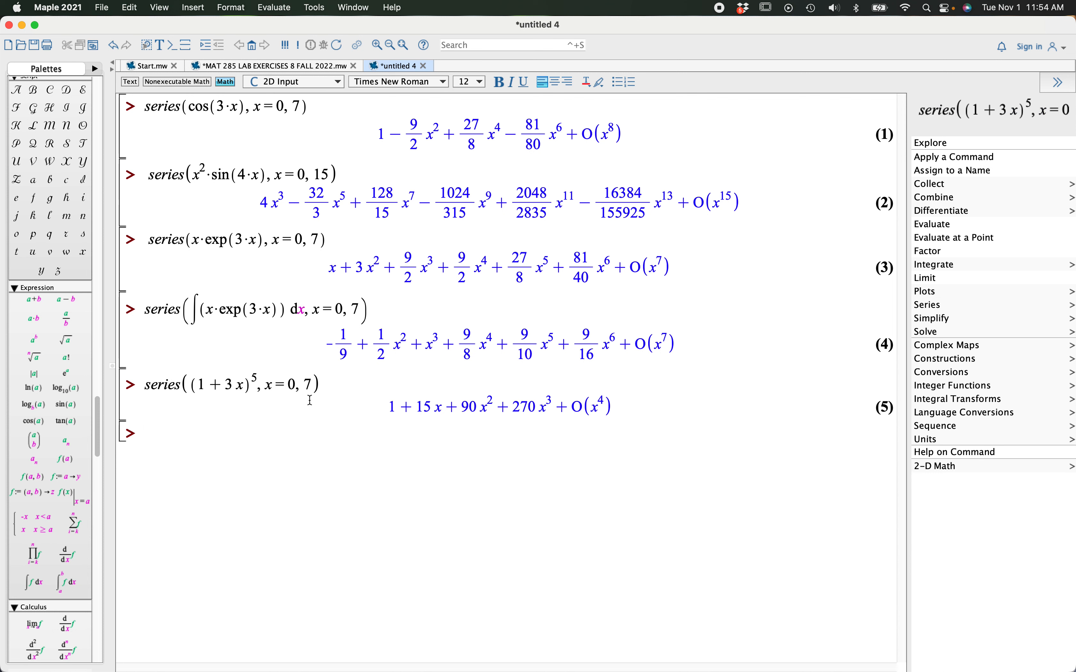
pyautogui.press('Return')
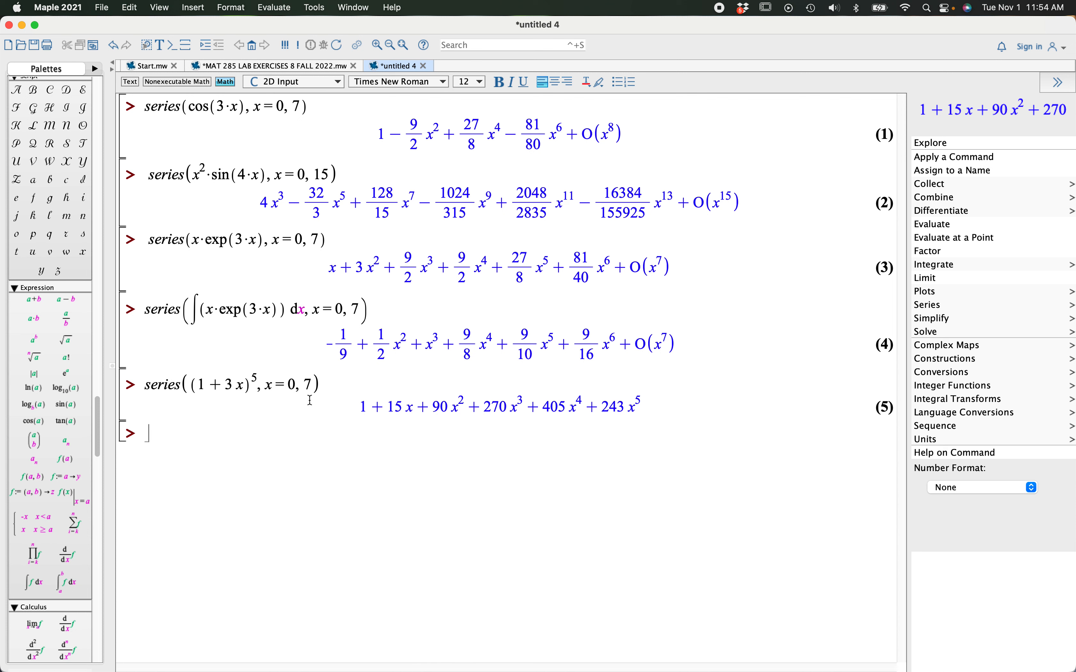
# Step: Set the order of the (1 + 3 x)^5 series command to 27 and re-evaluate it
pyautogui.click(312, 385)
pyautogui.press('BackSpace')
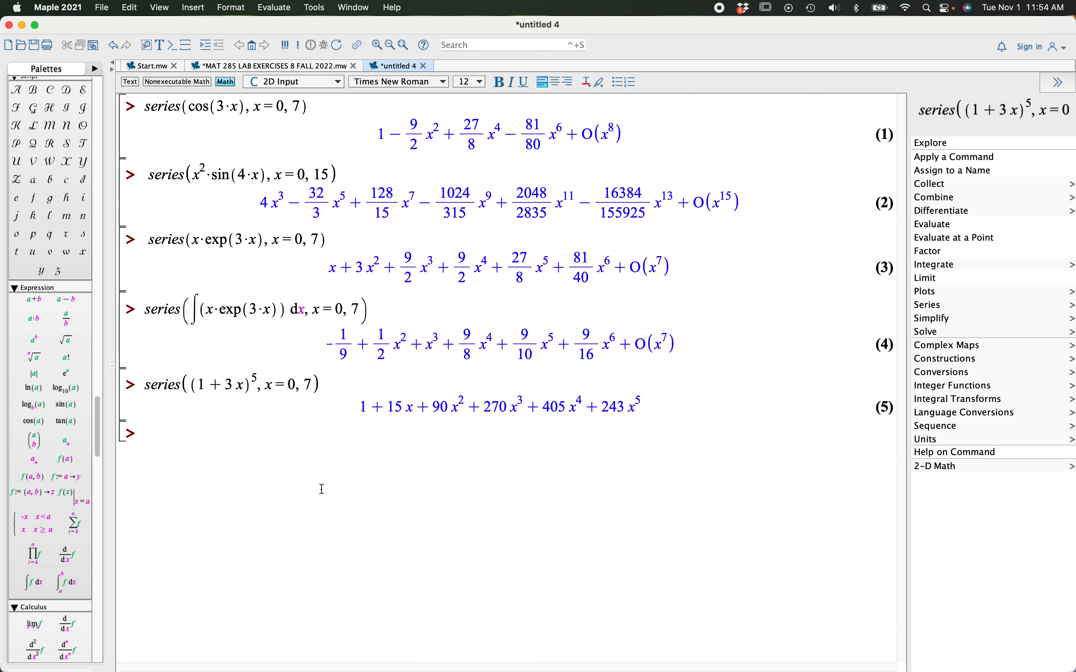
pyautogui.write('27')
pyautogui.press('Return')
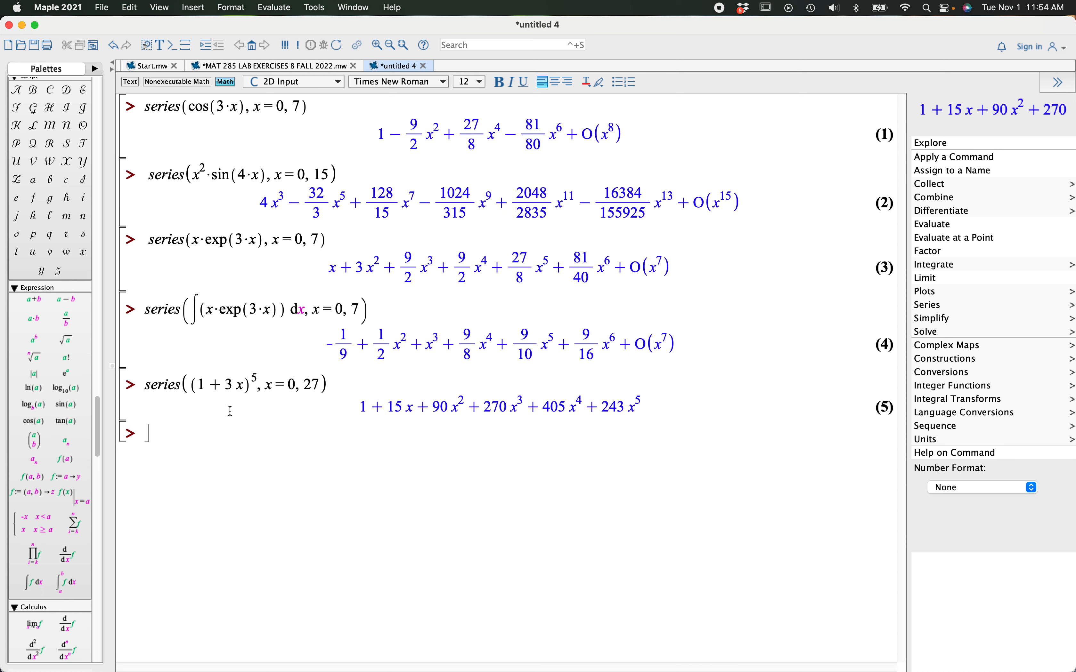
# Step: Duplicate the complete (1 + 3 x)^5 series command at the sixth prompt
pyautogui.moveTo(146, 385); pyautogui.dragTo(323, 385)
pyautogui.press('super+c')
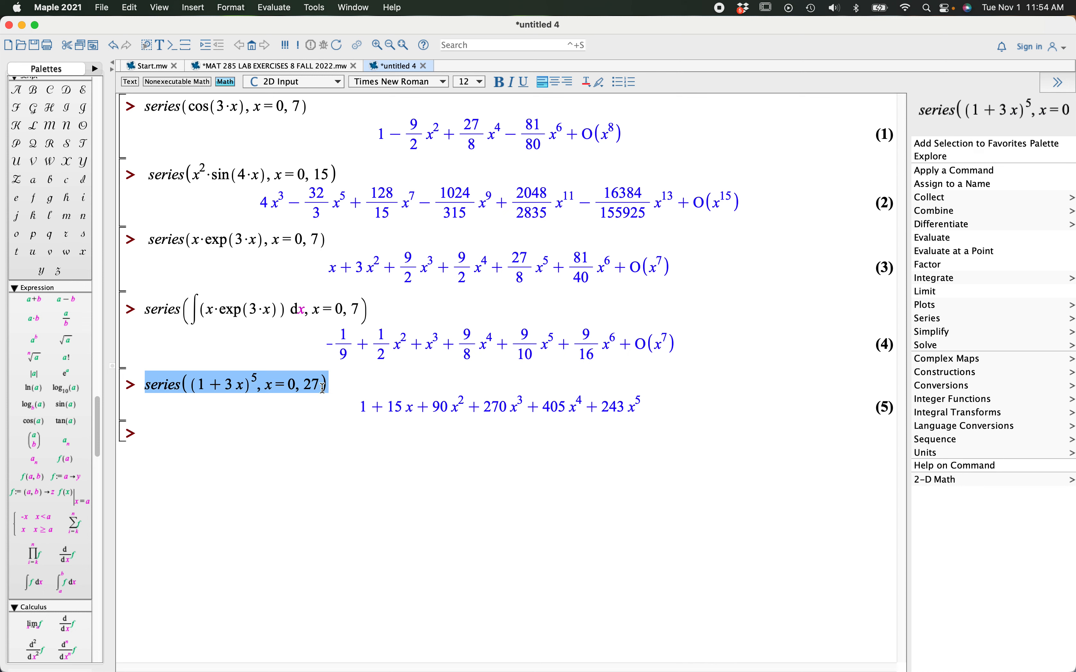
pyautogui.click(159, 429)
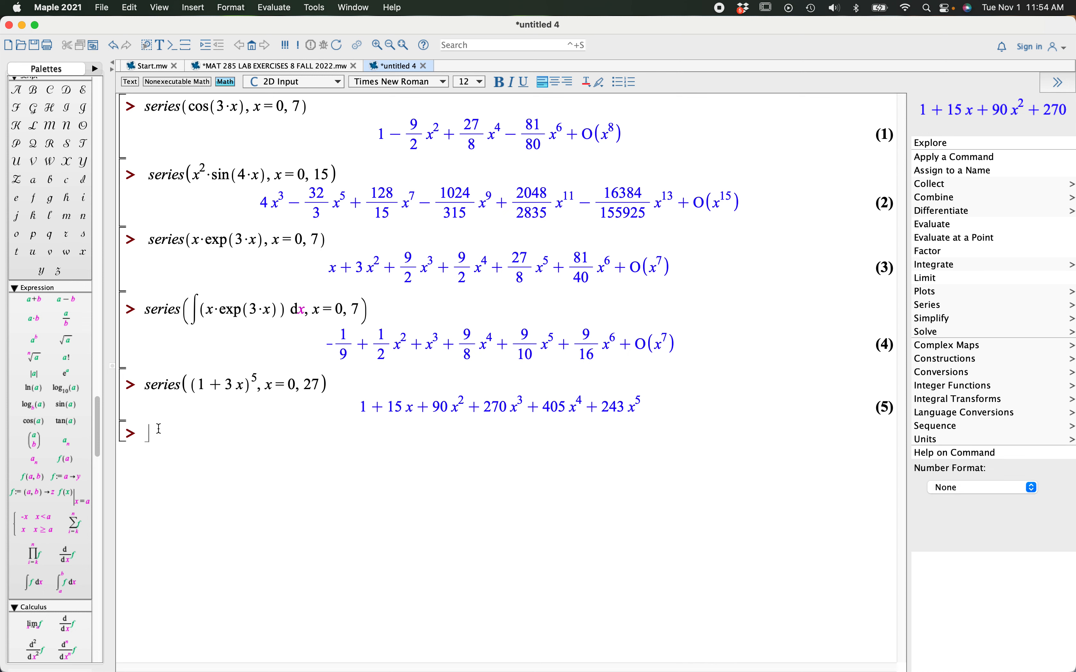
pyautogui.press('super+v')
# Step: Change the function in the pasted series command to (3 - 2 x)^5 and evaluate it
pyautogui.click(203, 437)
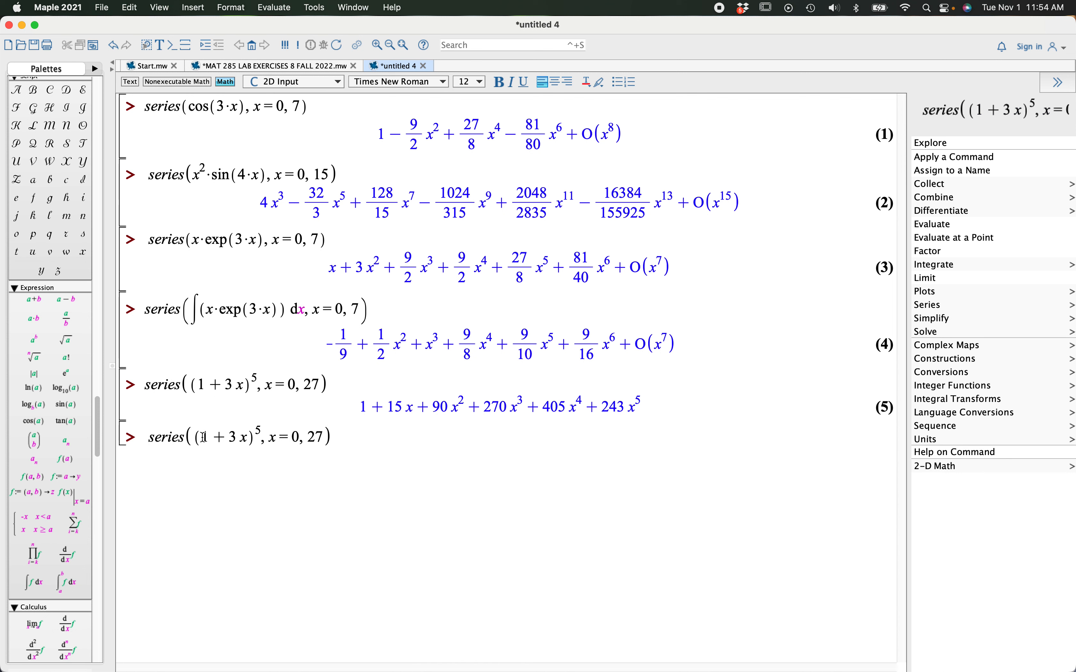
pyautogui.press('BackSpace')
pyautogui.write('3')
pyautogui.press('Right')
pyautogui.press('Right')
pyautogui.press('BackSpace')
pyautogui.press('BackSpace')
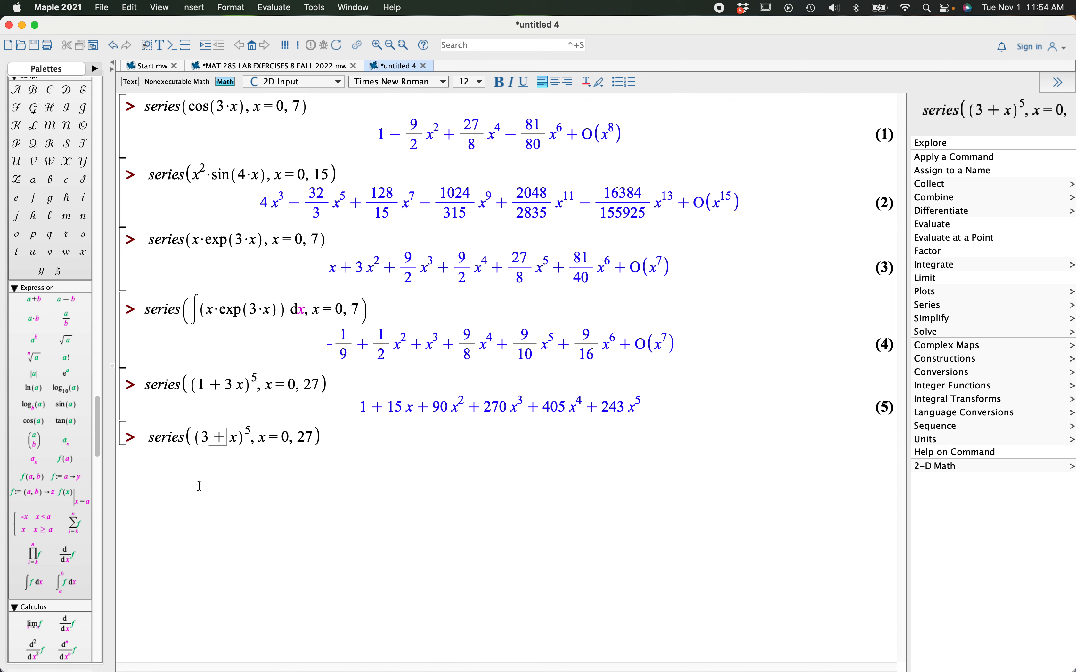
pyautogui.write('-2')
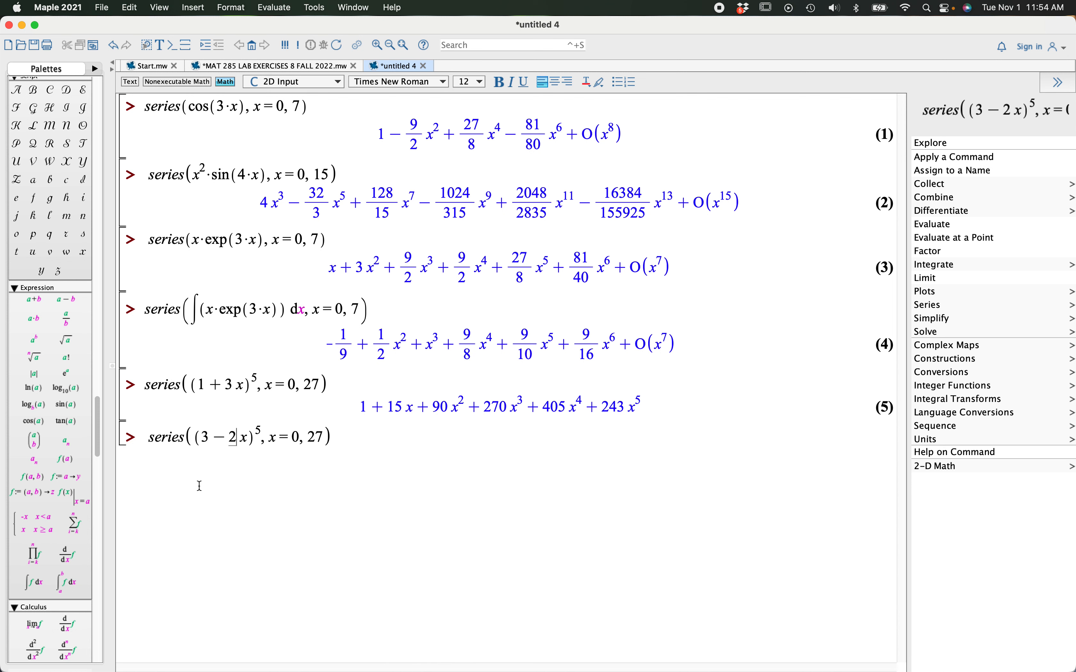
pyautogui.click(350, 436)
pyautogui.press('Return')
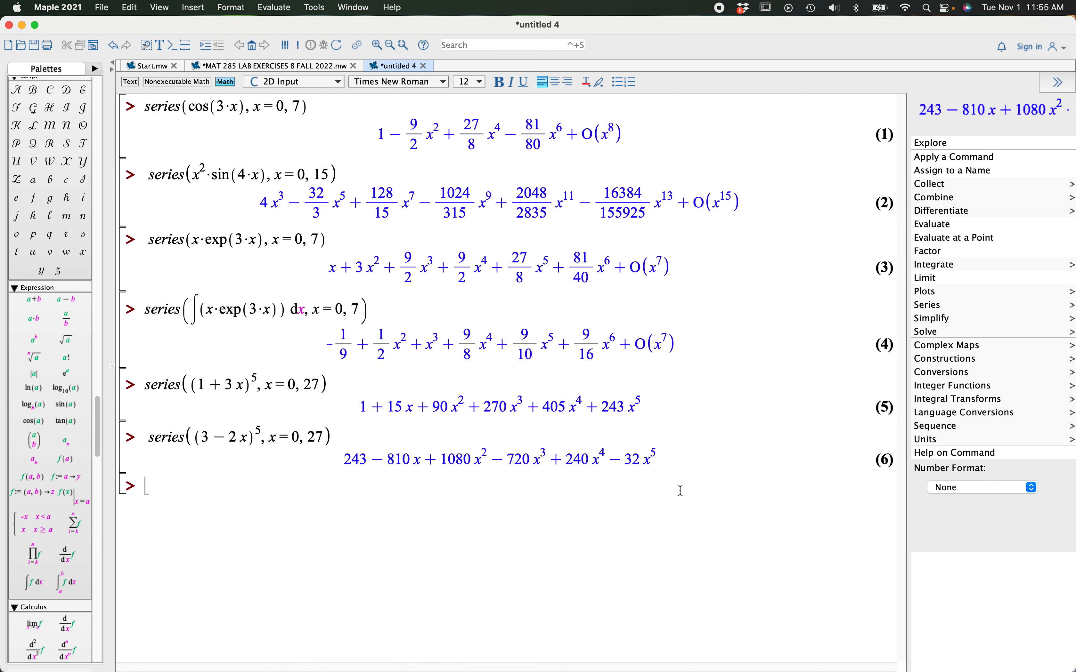
# Step: Enter and evaluate series((1 + x)^(1/2), x = 0, 5) at the seventh prompt
pyautogui.write('series')
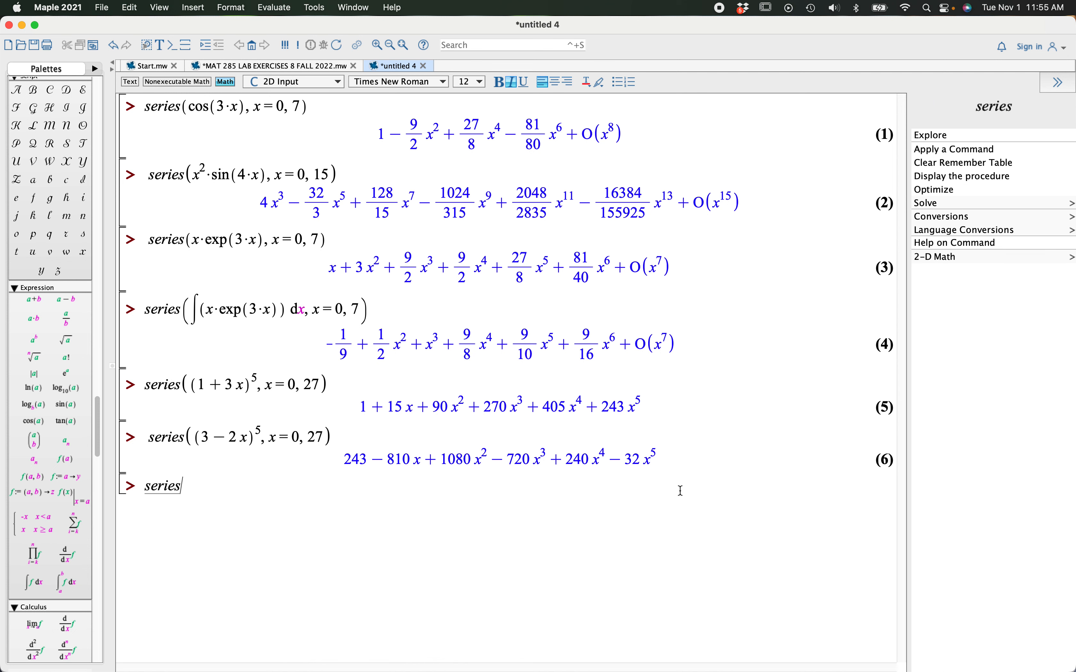
pyautogui.write('((1')
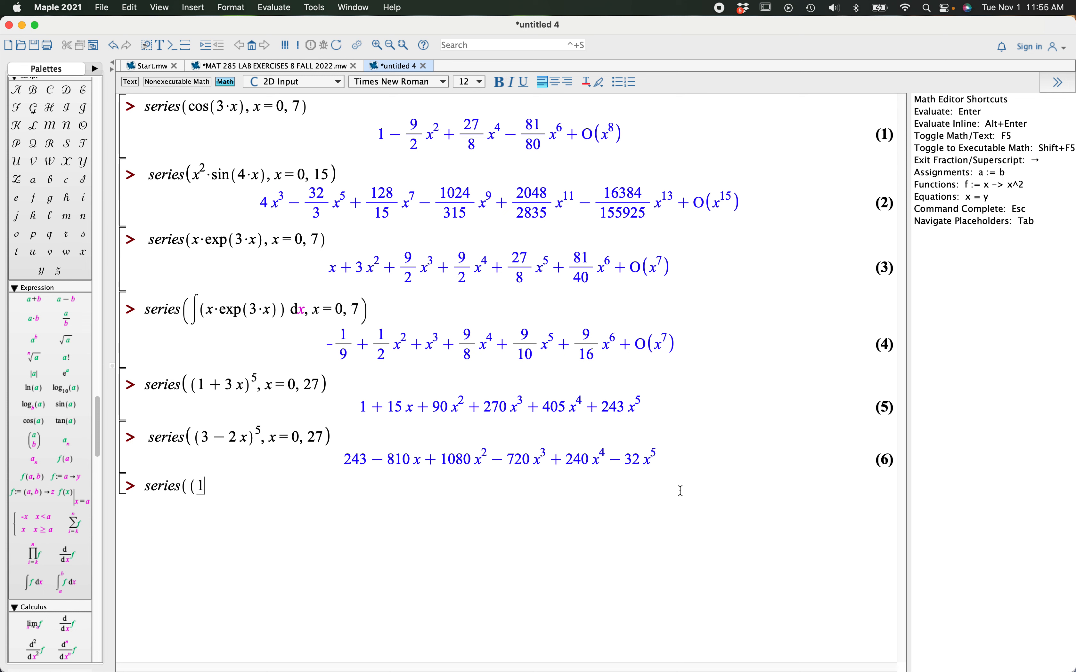
pyautogui.write(' + x)^(1/2')
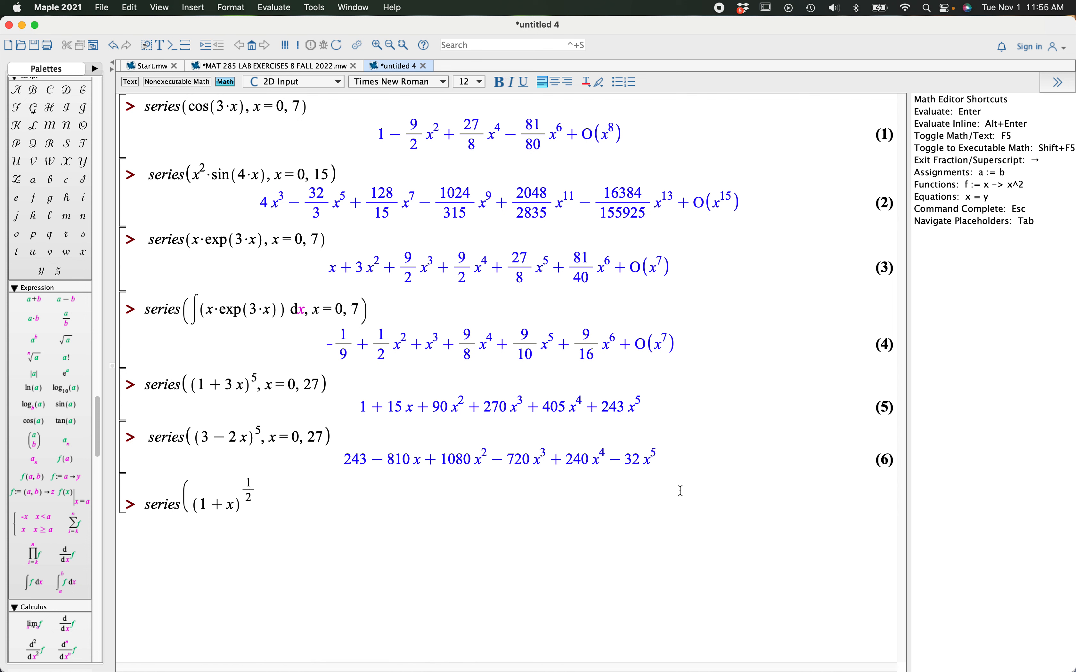
pyautogui.press('Right')
pyautogui.press('Right')
pyautogui.write(', x = 0, 5')
pyautogui.press('Return')
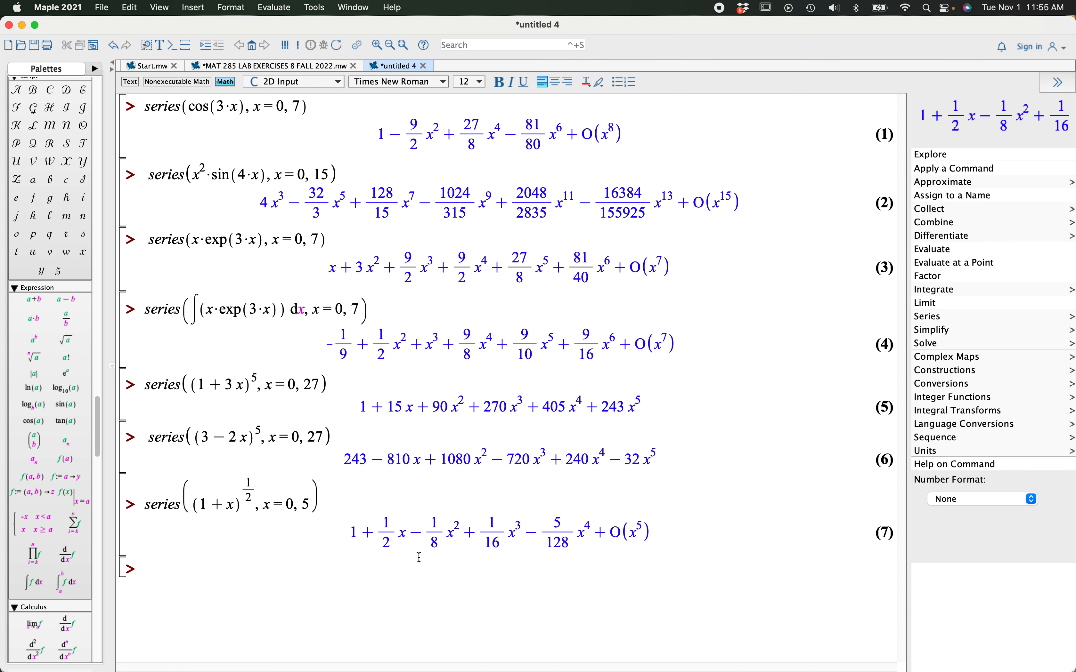
# Step: Enter the square-root series without its order term, 1 + 1/2 x - 1/8 x^2 + 1/16 x^3 - 5/128 x^4, at the next prompt
pyautogui.moveTo(351, 532); pyautogui.dragTo(587, 531)
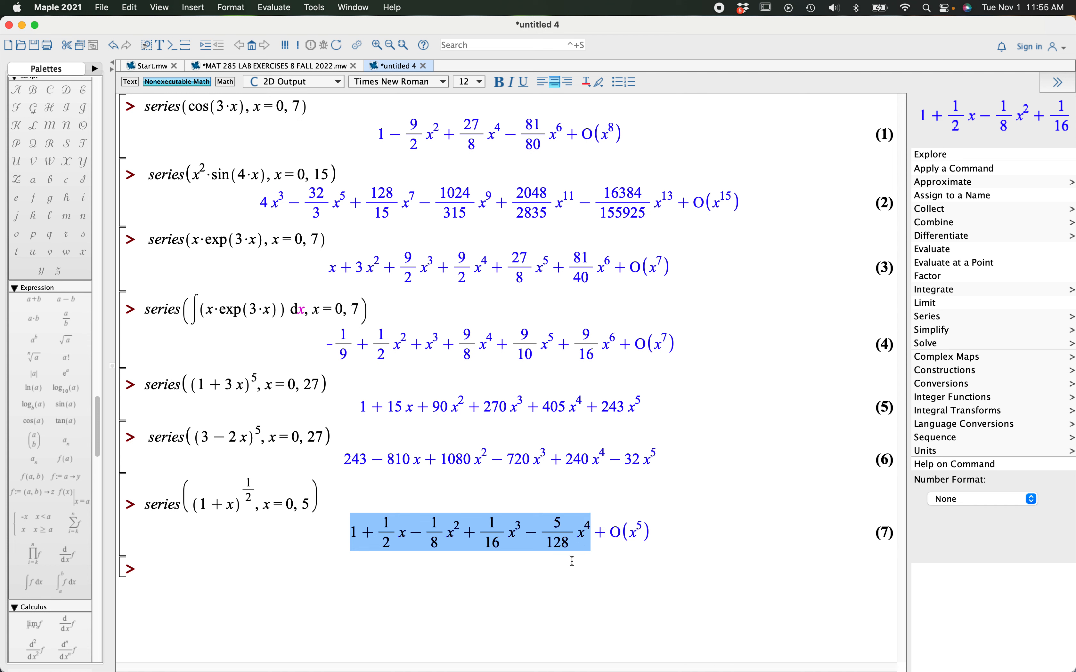
pyautogui.click(173, 573)
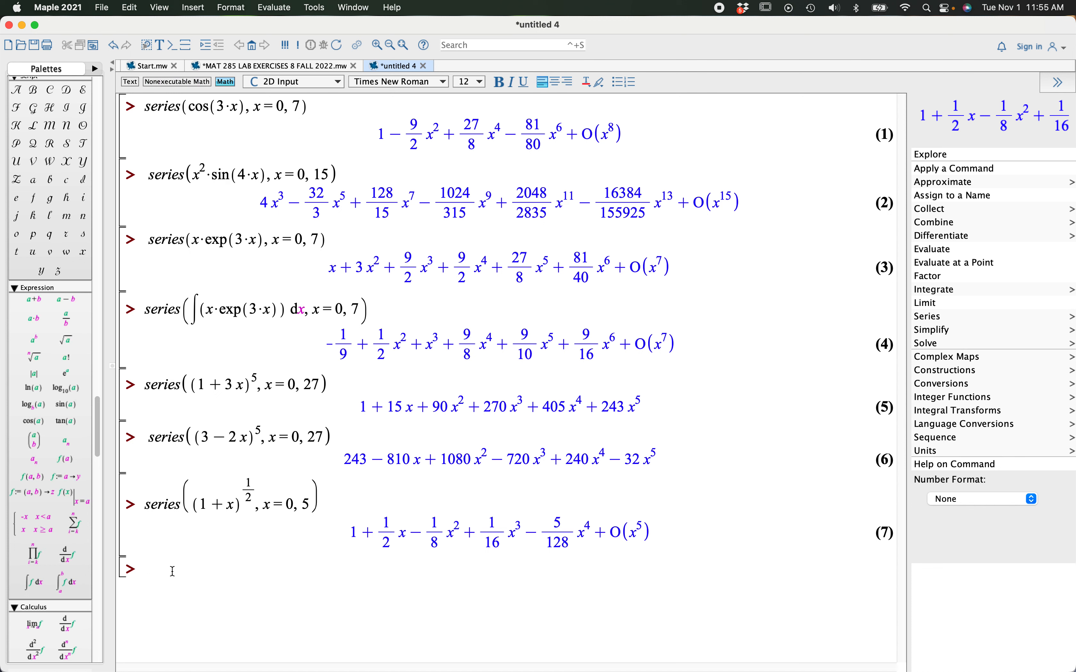
pyautogui.write('1+1/2 x-1/8 x^2+1/16 x^3-5/128 x^4')
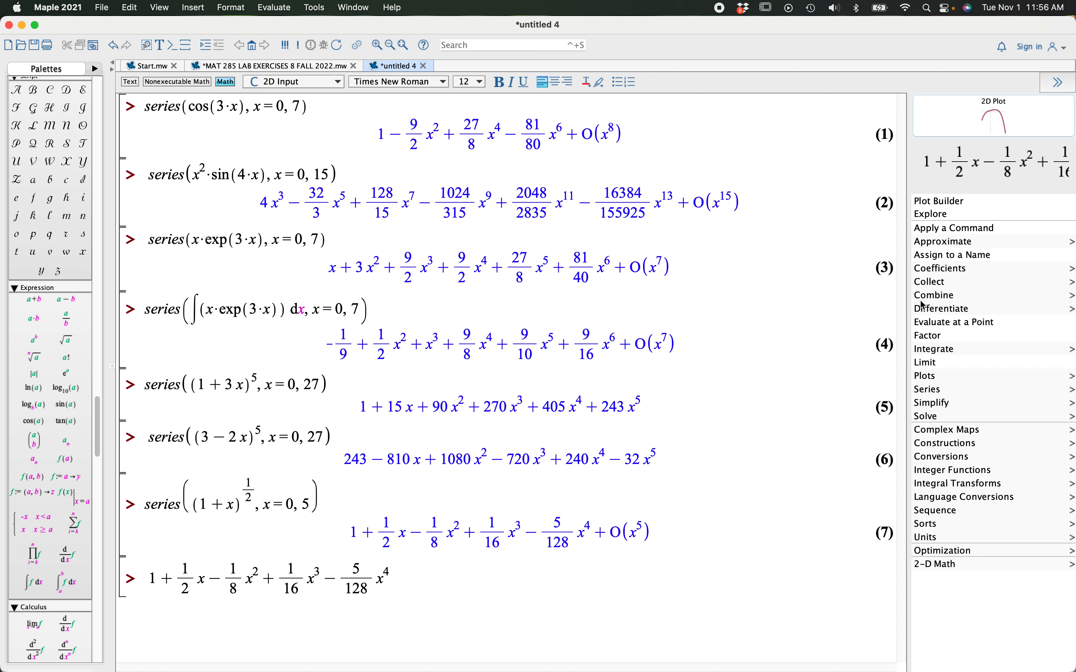
# Step: Evaluate the entered fourth-degree polynomial at the point x = 16/484
pyautogui.click(928, 324)
pyautogui.doubleClick(553, 345)
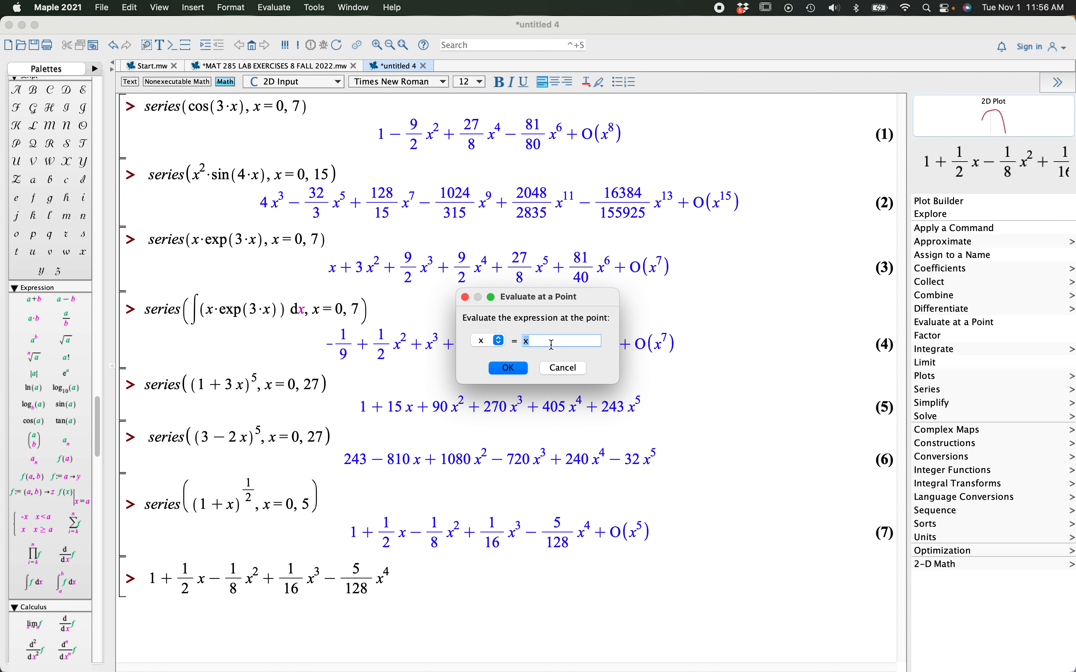
pyautogui.write('16/484')
pyautogui.click(517, 369)
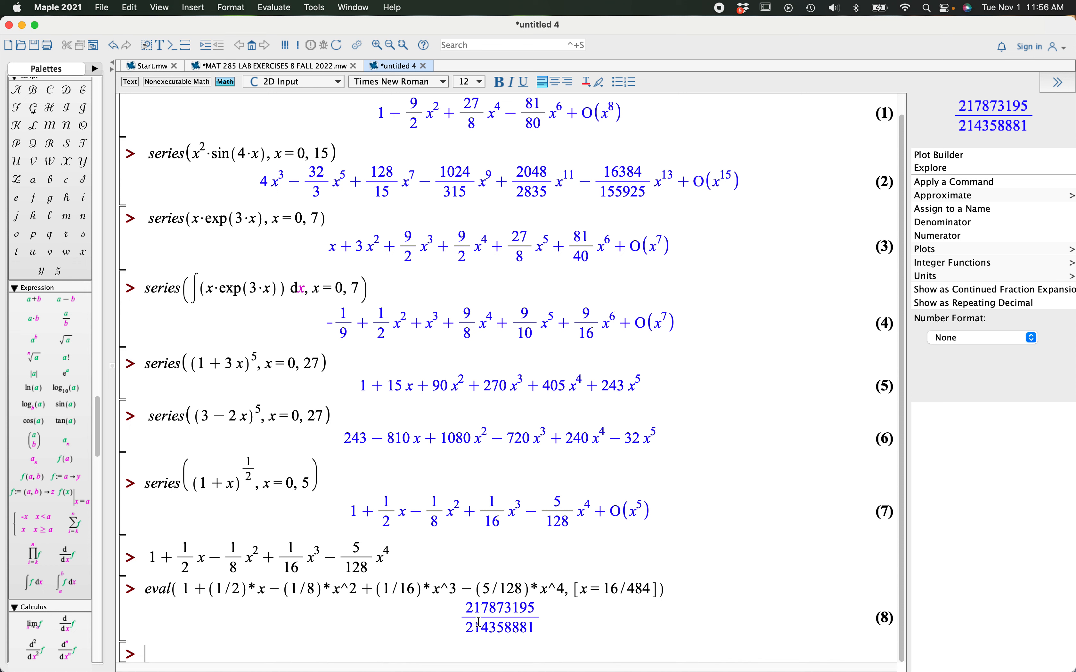
# Step: Copy the fraction from result (8) to the new prompt, multiply it by 22, and evaluate the product
pyautogui.moveTo(478, 622); pyautogui.dragTo(535, 624)
pyautogui.press('super+c')
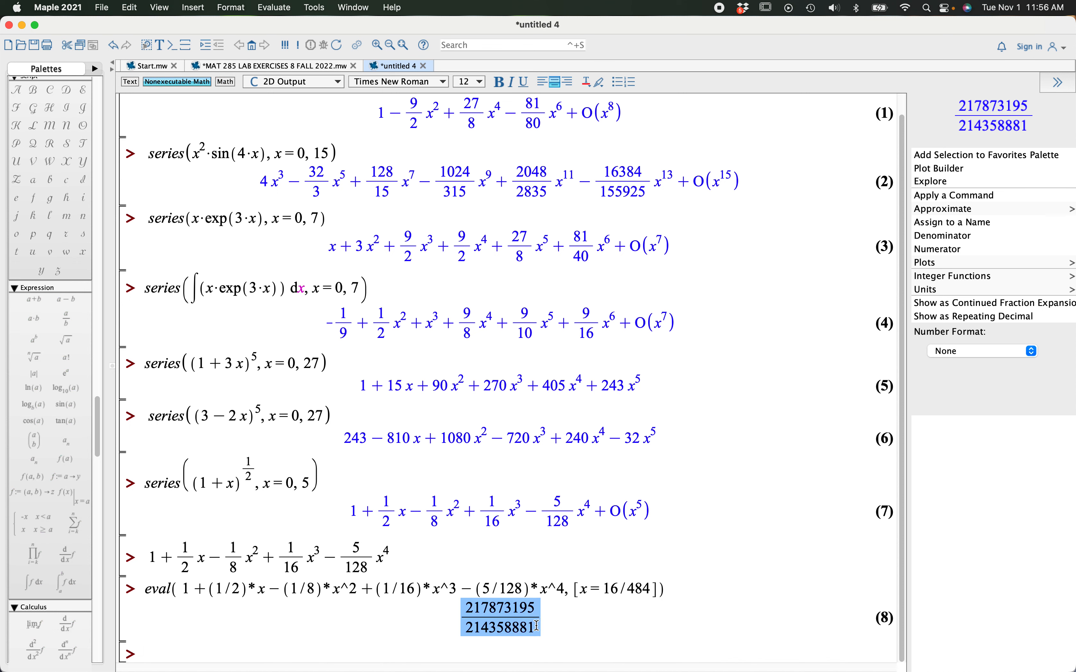
pyautogui.click(170, 650)
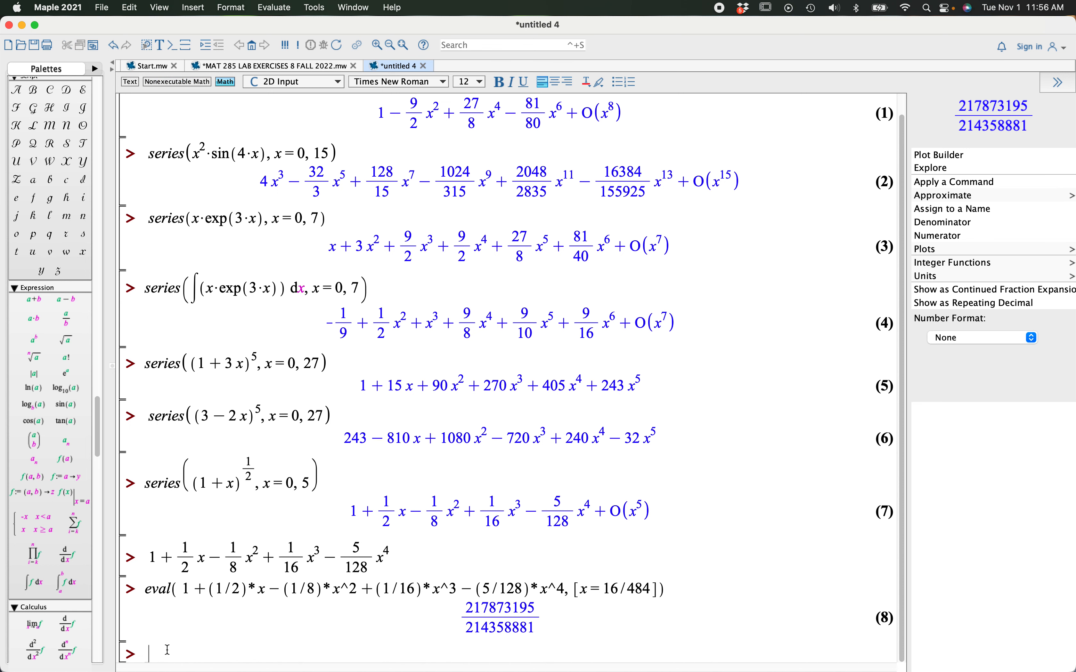
pyautogui.press('super+v')
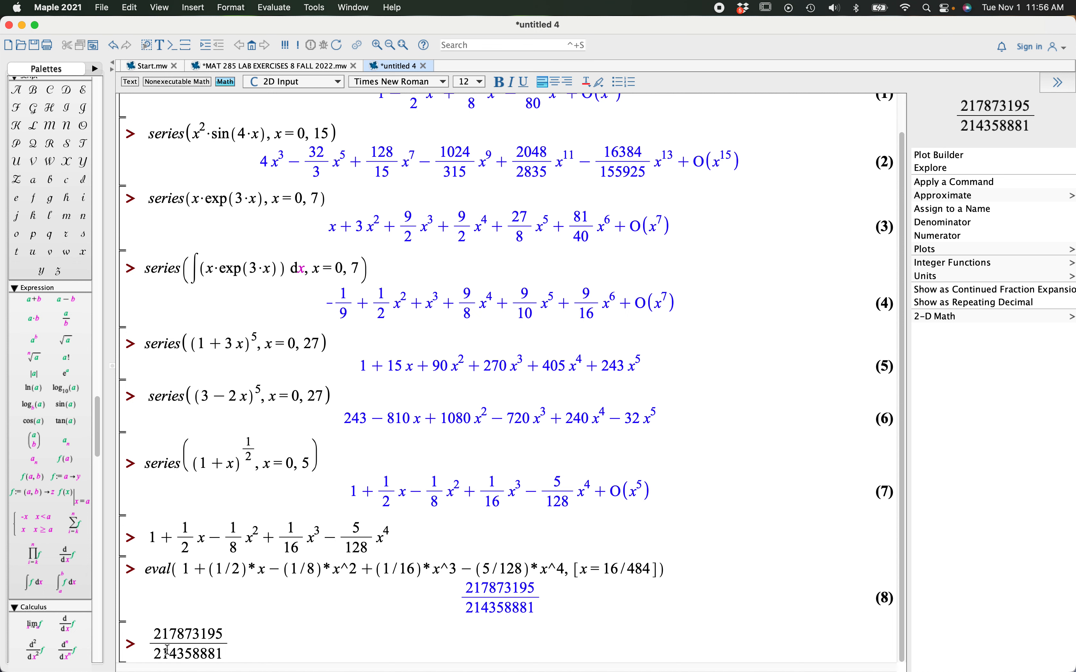
pyautogui.write('*22')
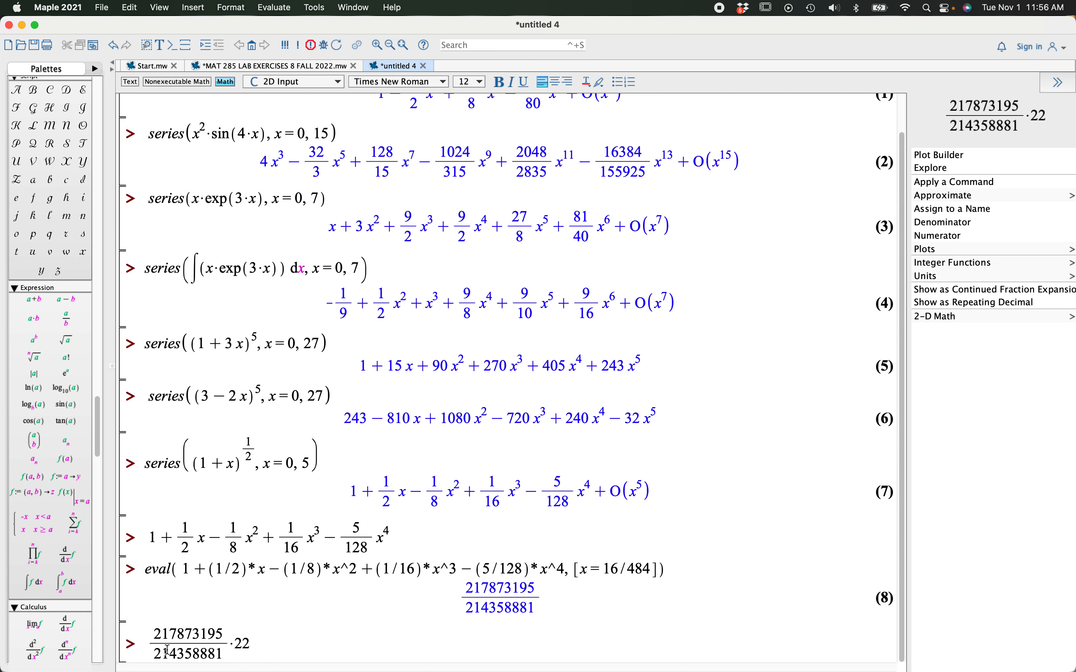
pyautogui.press('Return')
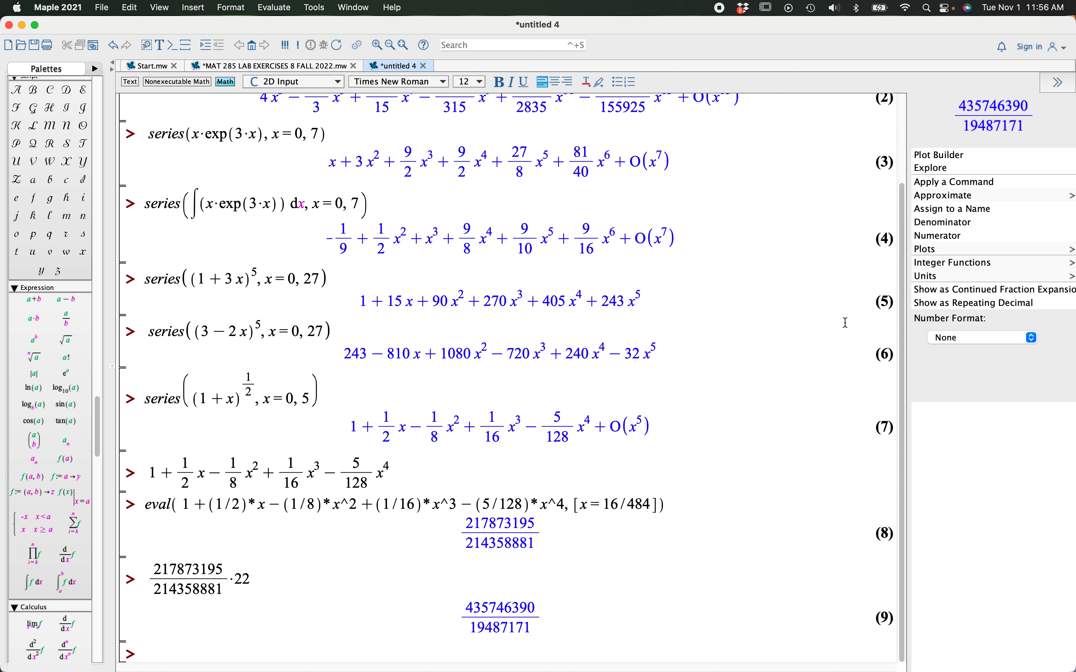
# Step: Approximate the fraction in result (9) to 10 digits and also to 20 digits
pyautogui.moveTo(948, 196)
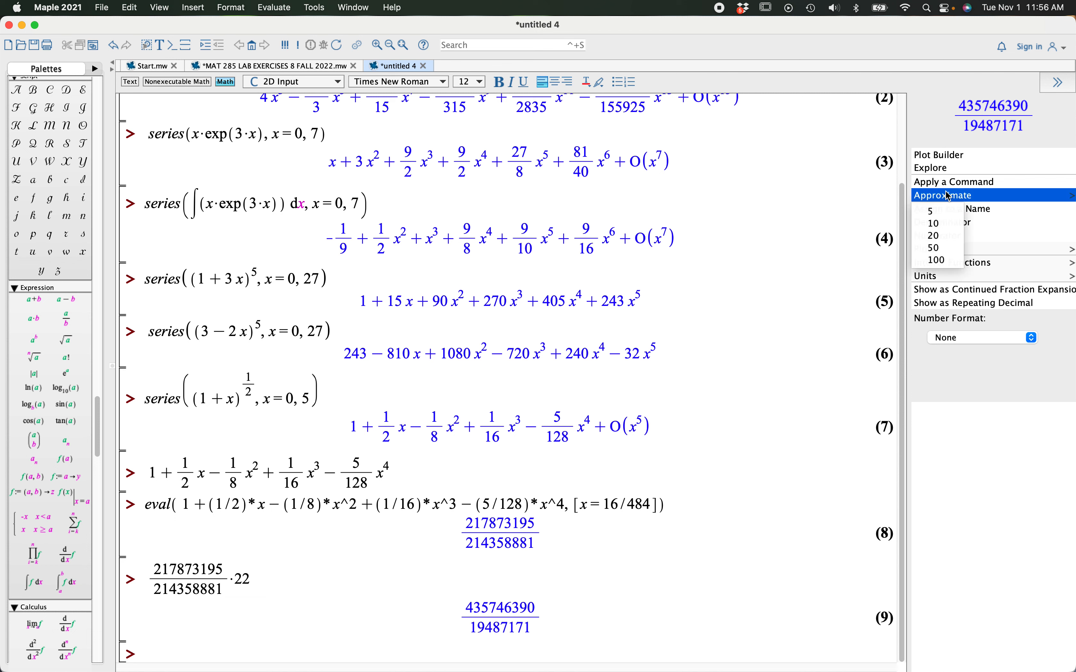
pyautogui.click(929, 224)
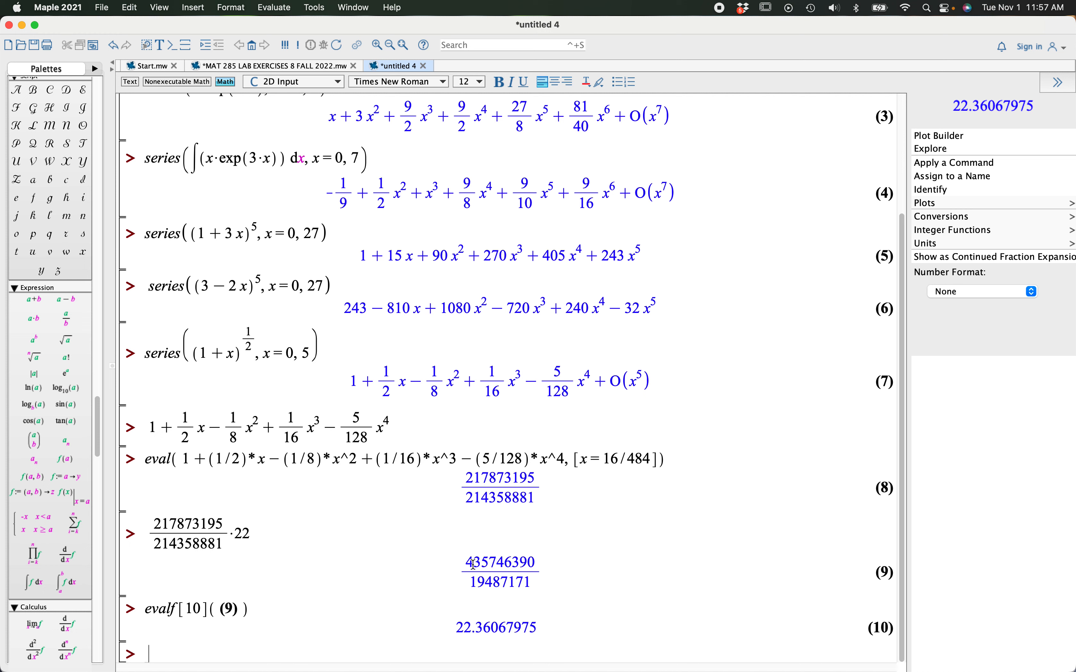
pyautogui.moveTo(468, 565); pyautogui.dragTo(540, 587)
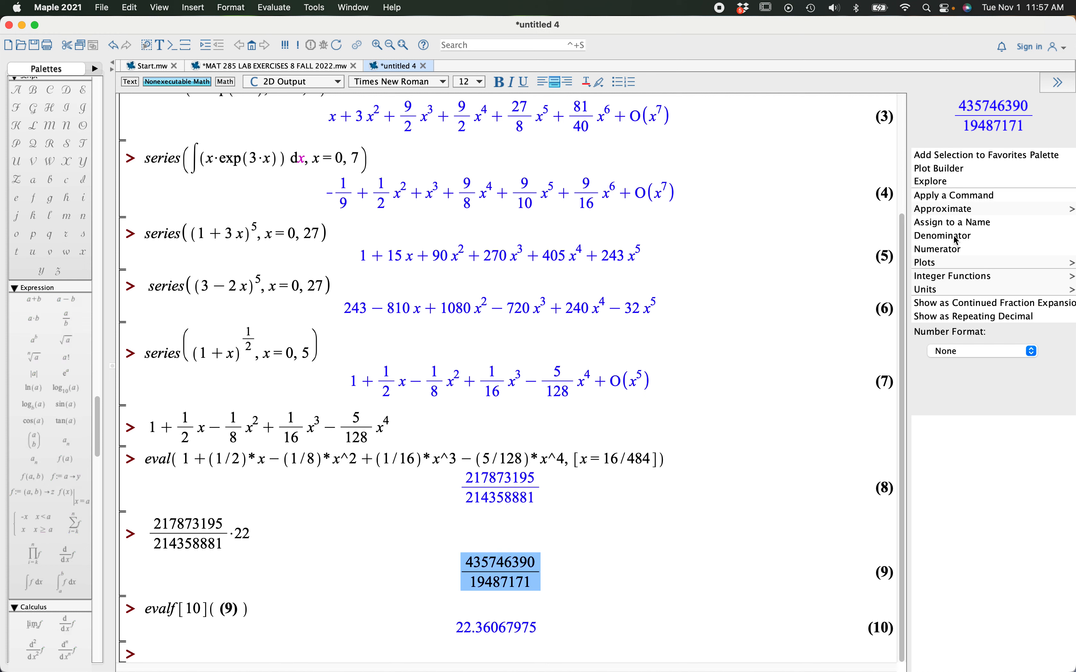
pyautogui.click(949, 209)
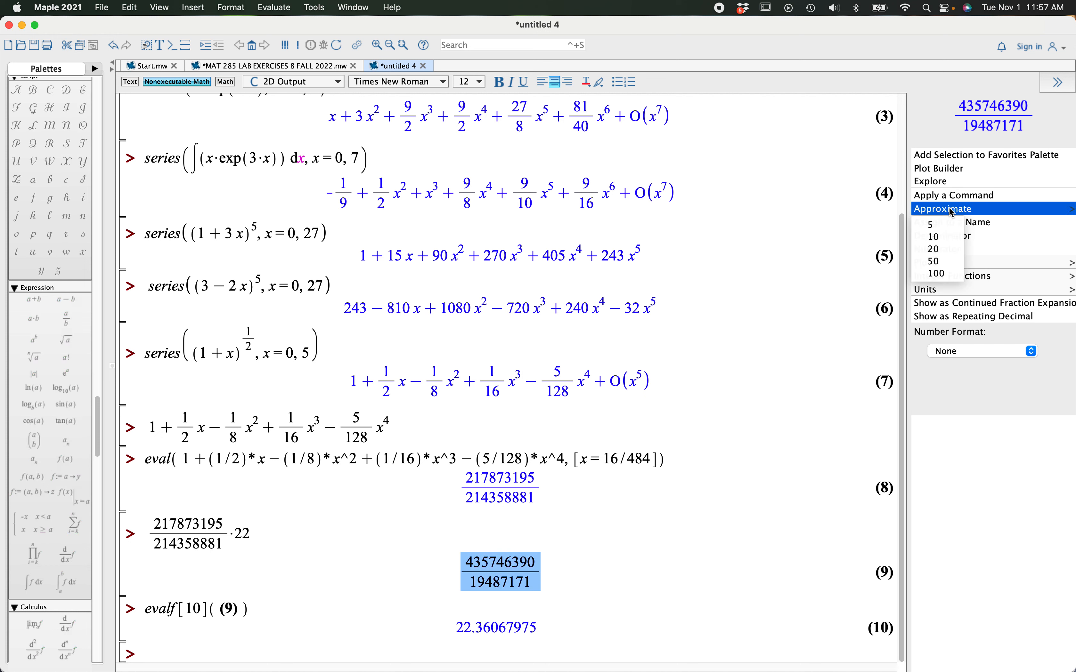
pyautogui.click(942, 250)
pyautogui.scroll(-2, 624, 662)
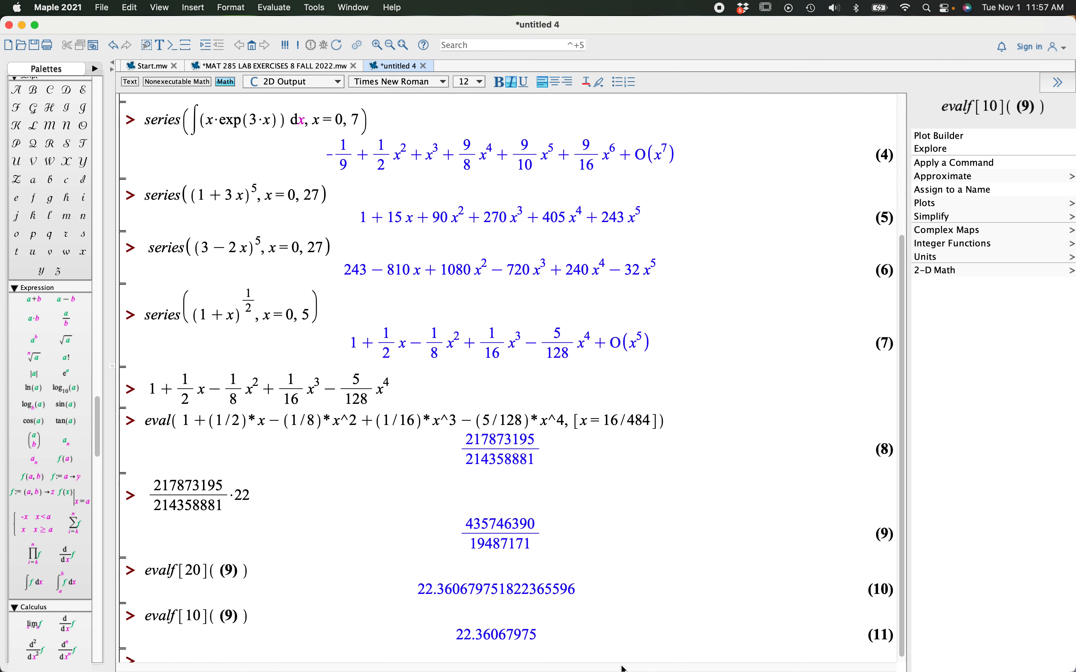
pyautogui.scroll(-1, 624, 667)
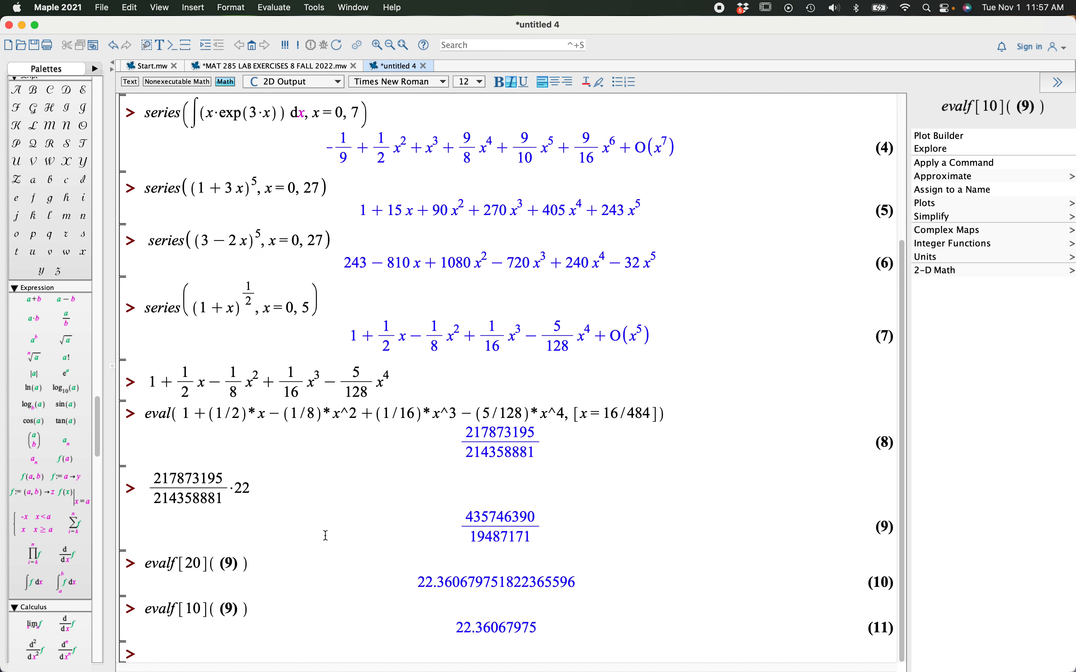
# Step: Duplicate the (1 + x)^(1/2) series command at the empty prompt ending the worksheet
pyautogui.moveTo(144, 307); pyautogui.dragTo(205, 308)
pyautogui.press('super+c')
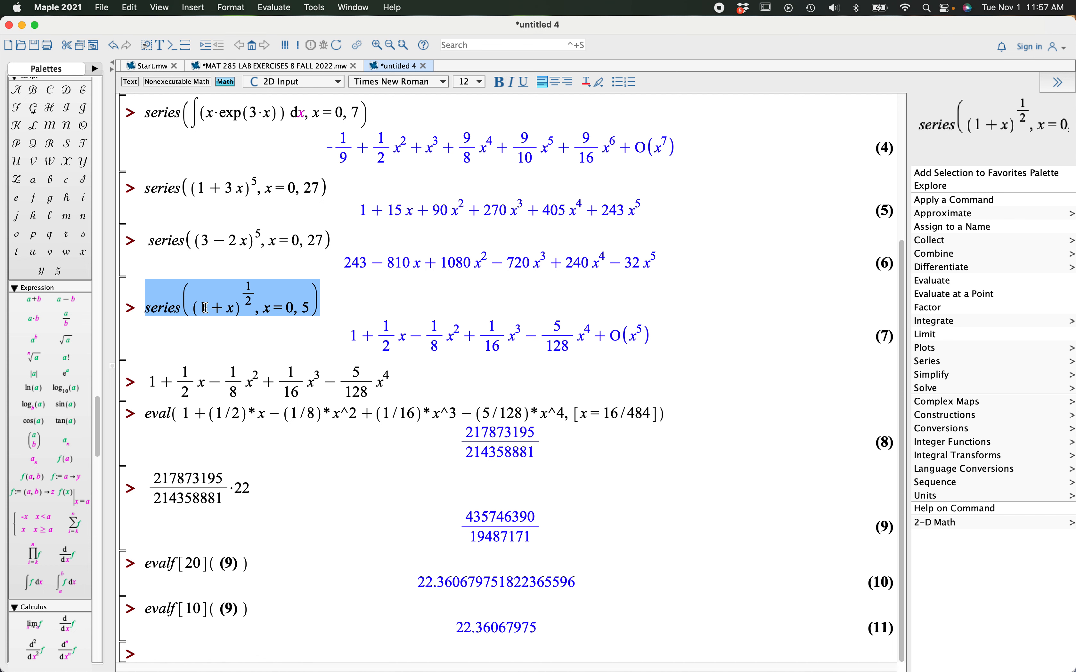
pyautogui.click(158, 654)
pyautogui.press('super+v')
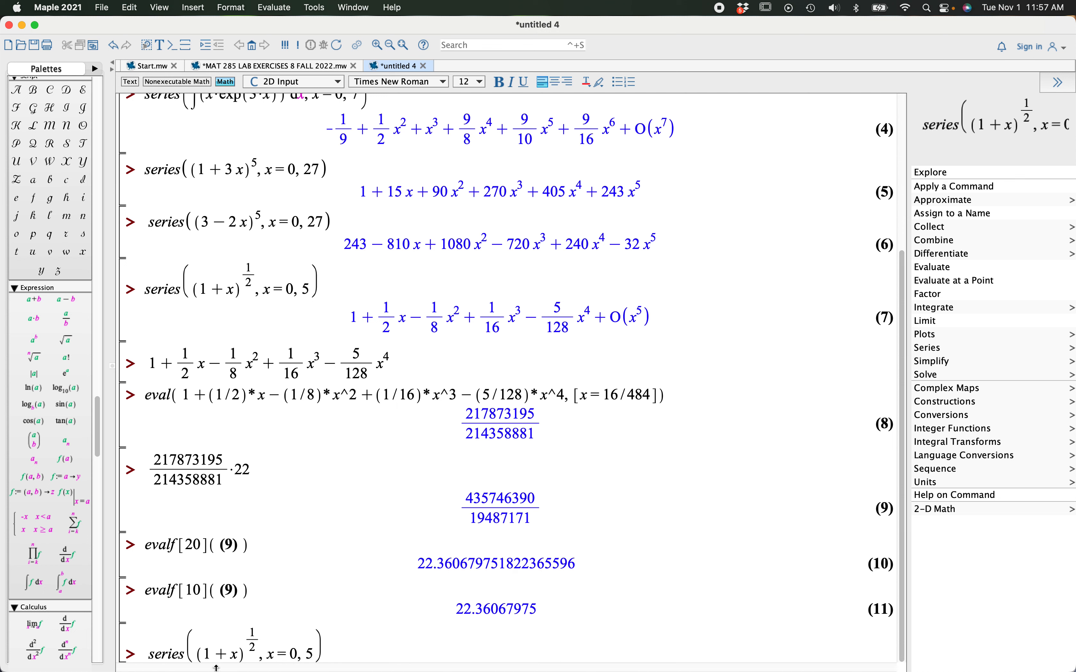
# Step: Change the exponent in the pasted series command to 1/3 and evaluate it
pyautogui.click(257, 648)
pyautogui.press('BackSpace')
pyautogui.write('3')
pyautogui.click(342, 650)
pyautogui.press('Return')
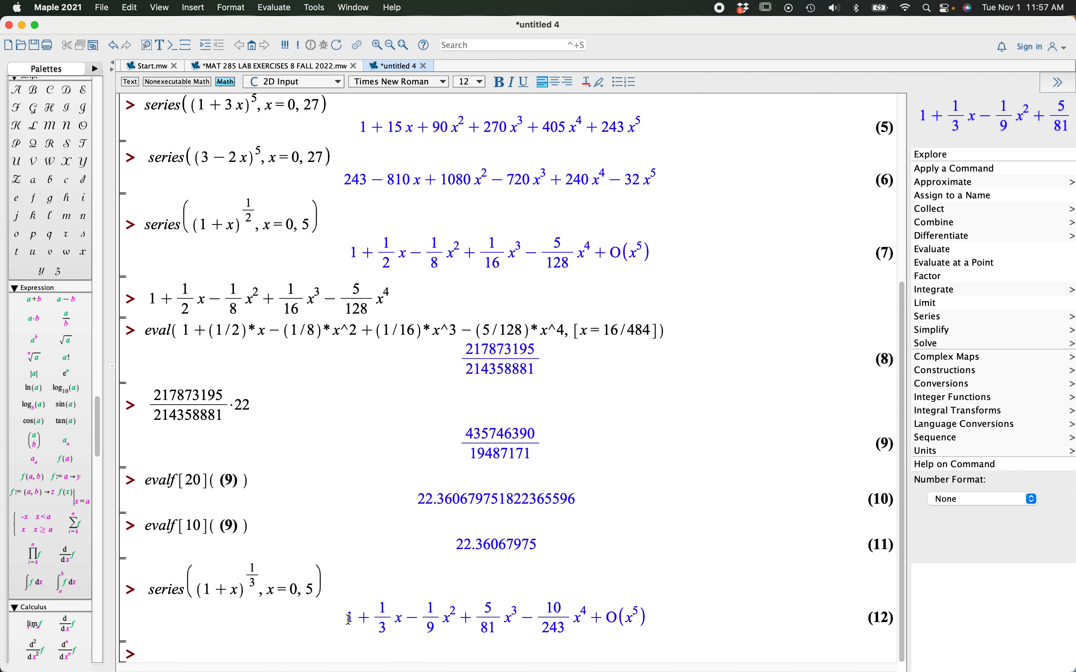
# Step: Enter the cube-root series without its order term, 1 + 1/3 x - 1/9 x^2 + 5/81 x^3 - 10/243 x^4, at the next prompt
pyautogui.moveTo(347, 622); pyautogui.dragTo(396, 622)
pyautogui.moveTo(506, 619); pyautogui.dragTo(587, 625)
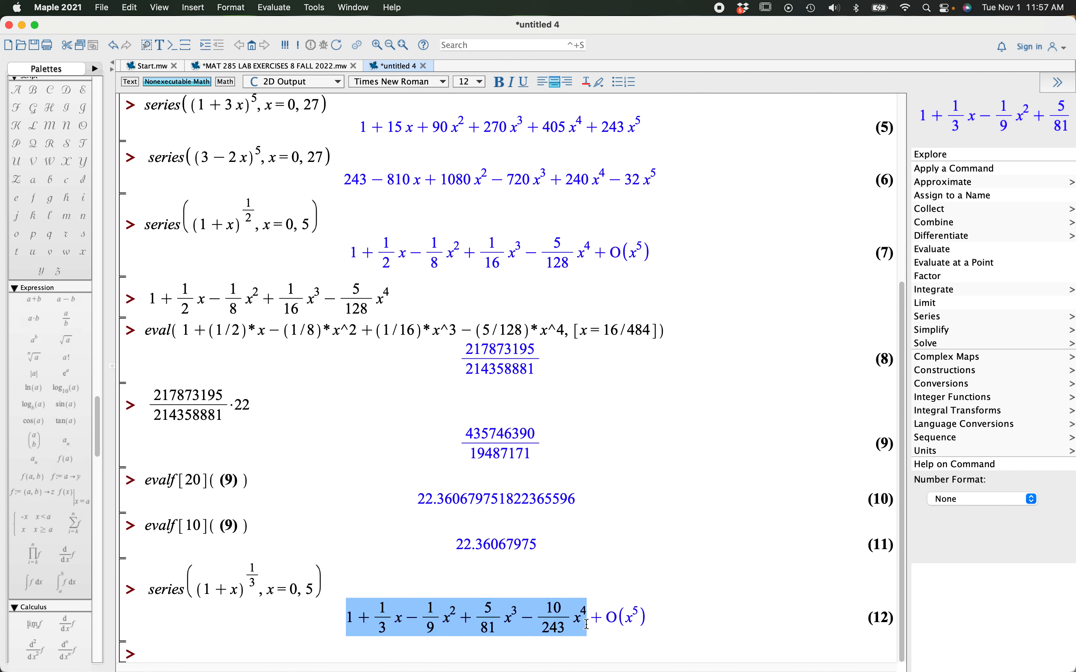
pyautogui.click(161, 653)
pyautogui.write('1+1/3*x-1/9*x^2+5/81*x^3-10/243*x^4')
pyautogui.scroll(-1, 734, 577)
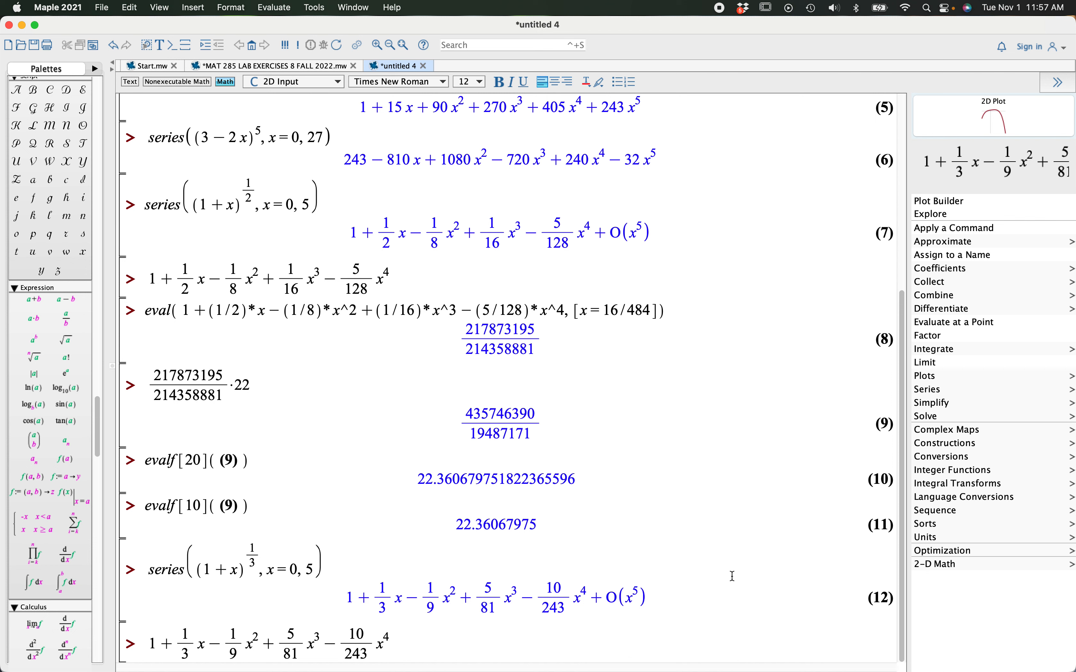
# Step: Evaluate the order-free cube-root series polynomial, ending in -10/243 x^4, at the point x = -12/512
pyautogui.moveTo(151, 643); pyautogui.dragTo(410, 650)
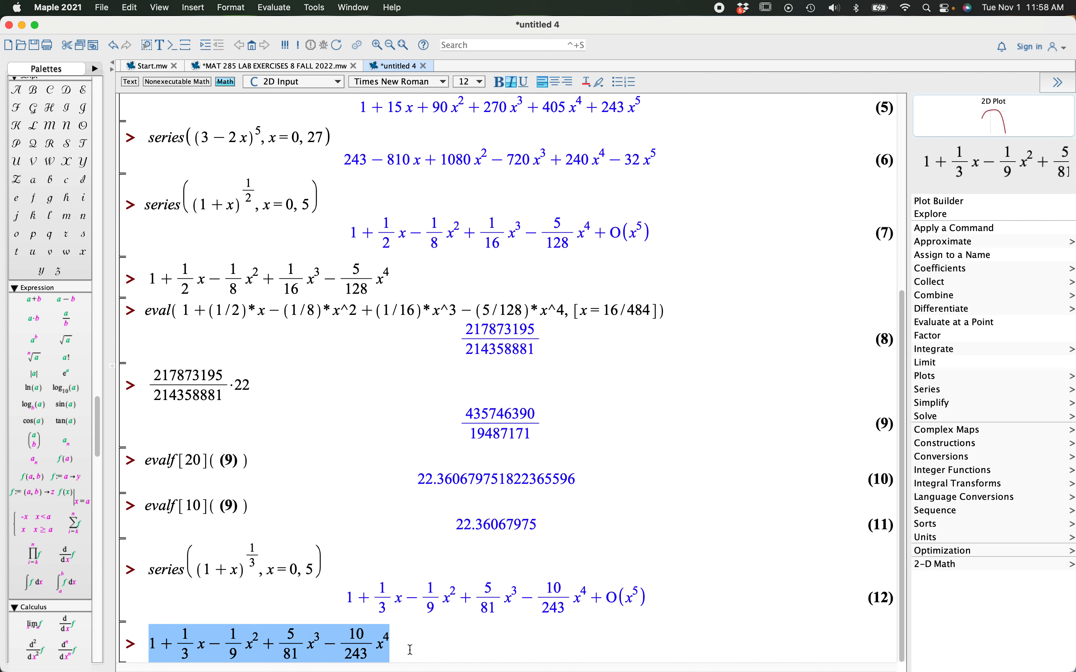
pyautogui.click(956, 323)
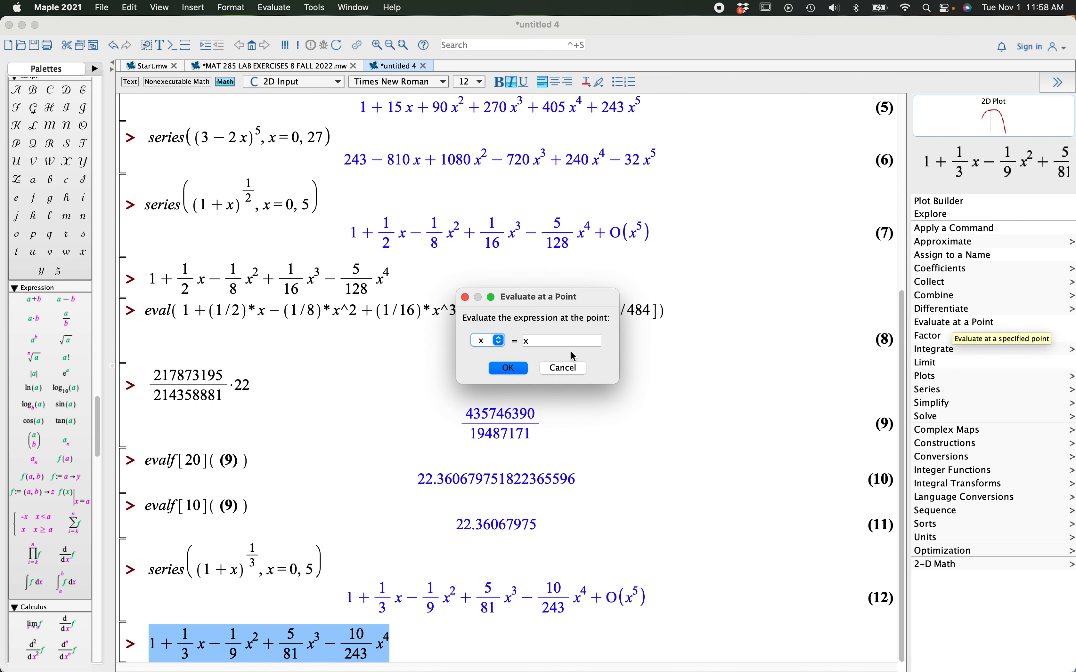
pyautogui.doubleClick(547, 342)
pyautogui.write('-1')
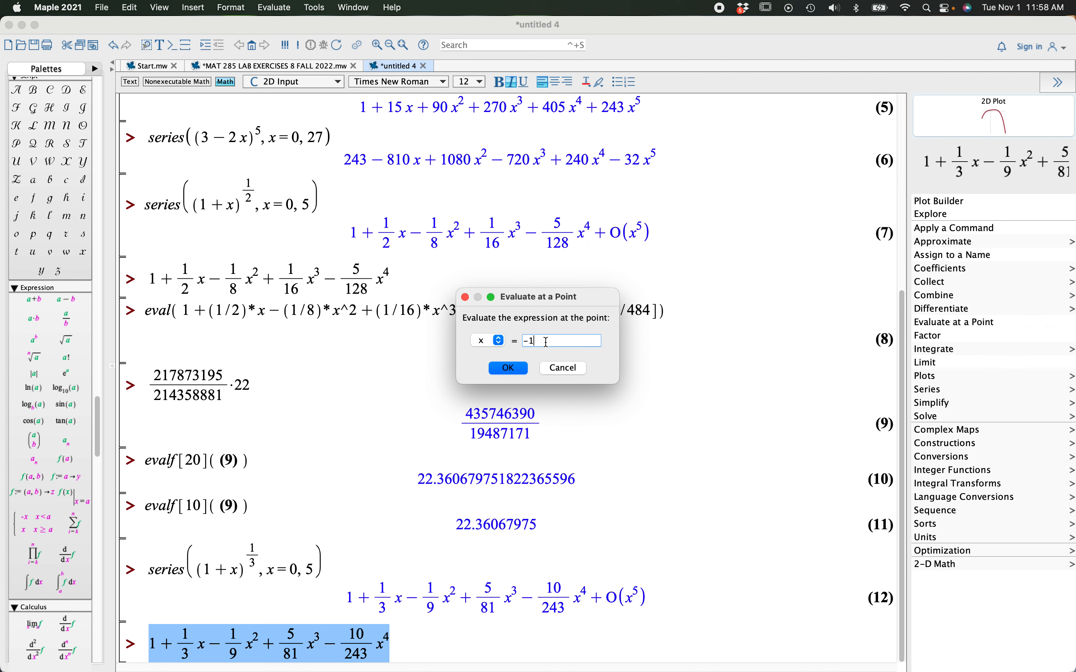
pyautogui.write('2/512')
pyautogui.click(509, 367)
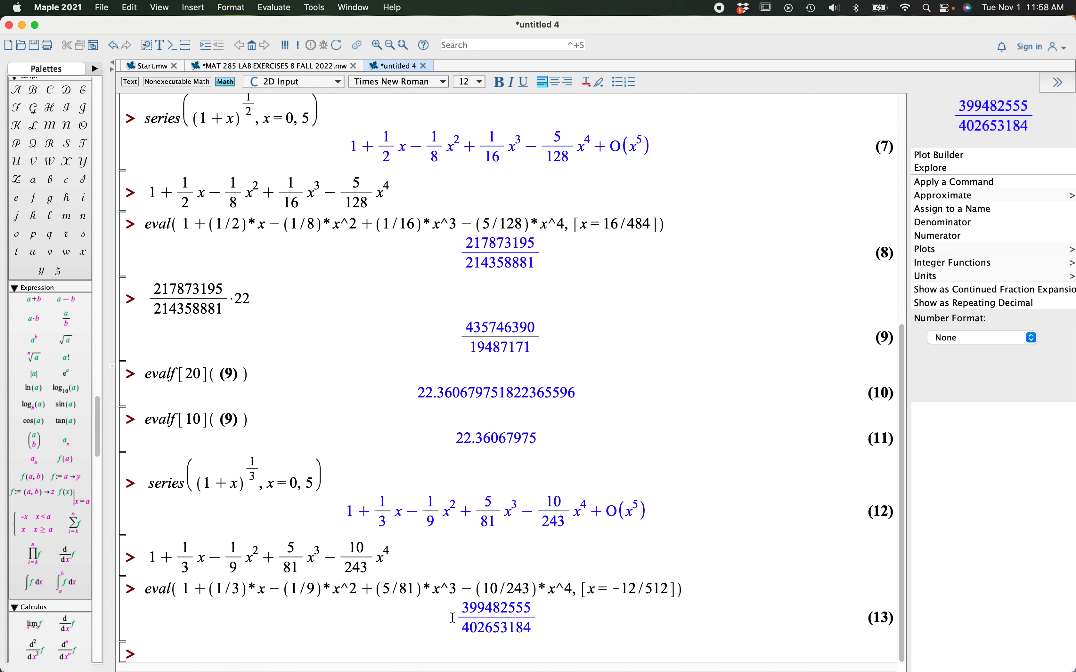
# Step: Copy the fraction in result (13) to the empty prompt below, multiply it by 8 and evaluate the product
pyautogui.moveTo(456, 609); pyautogui.dragTo(567, 638)
pyautogui.press('super+c')
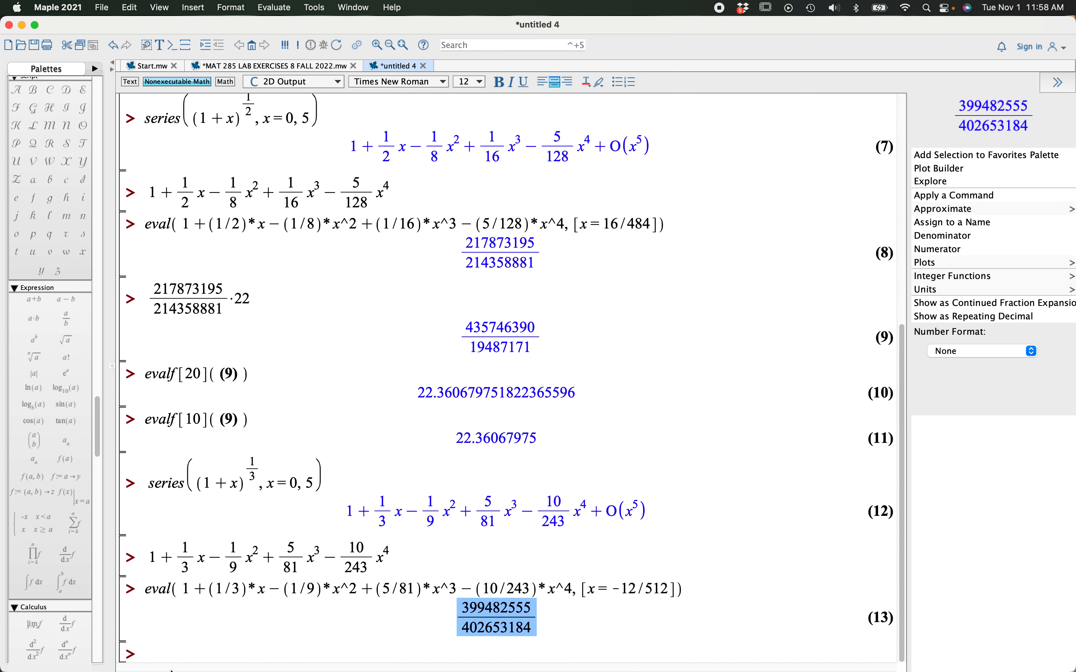
pyautogui.click(156, 653)
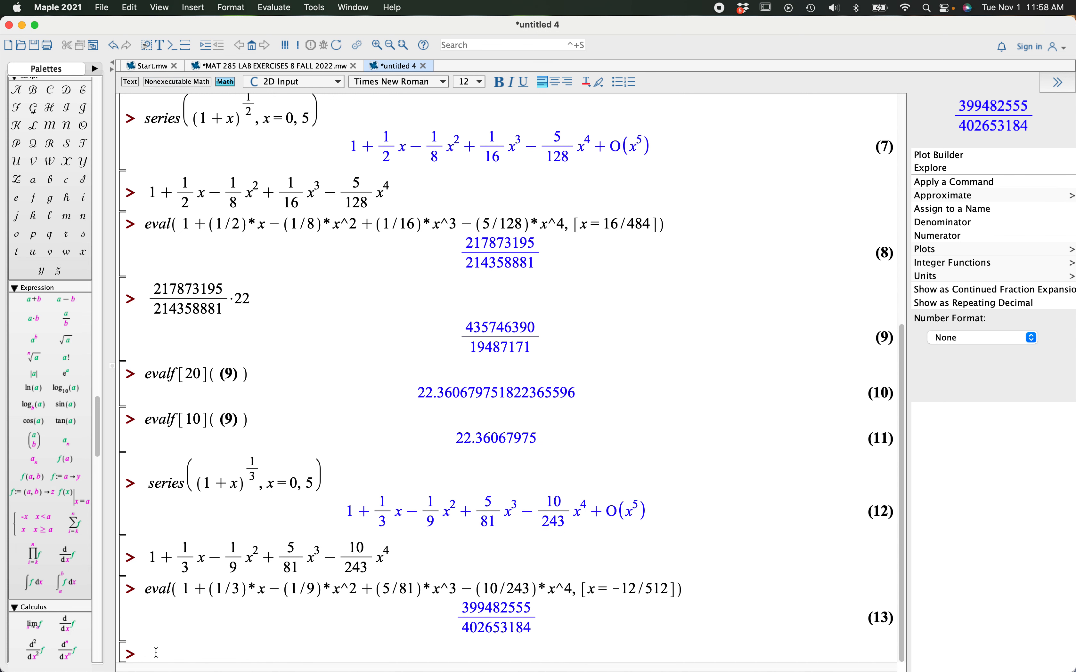
pyautogui.press('super+v')
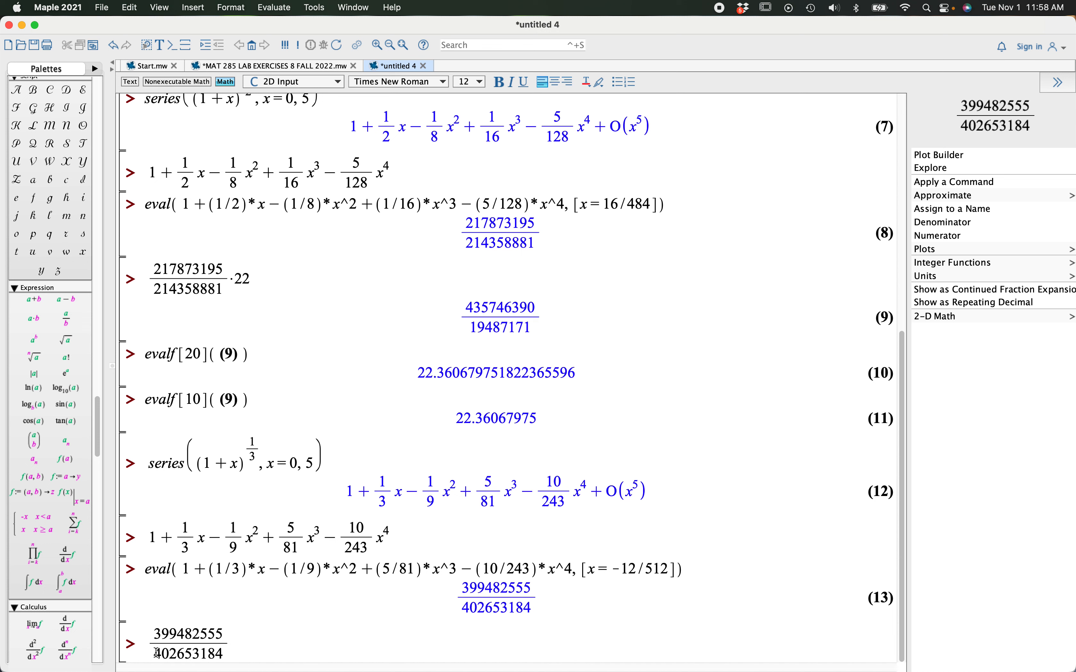
pyautogui.write('*8')
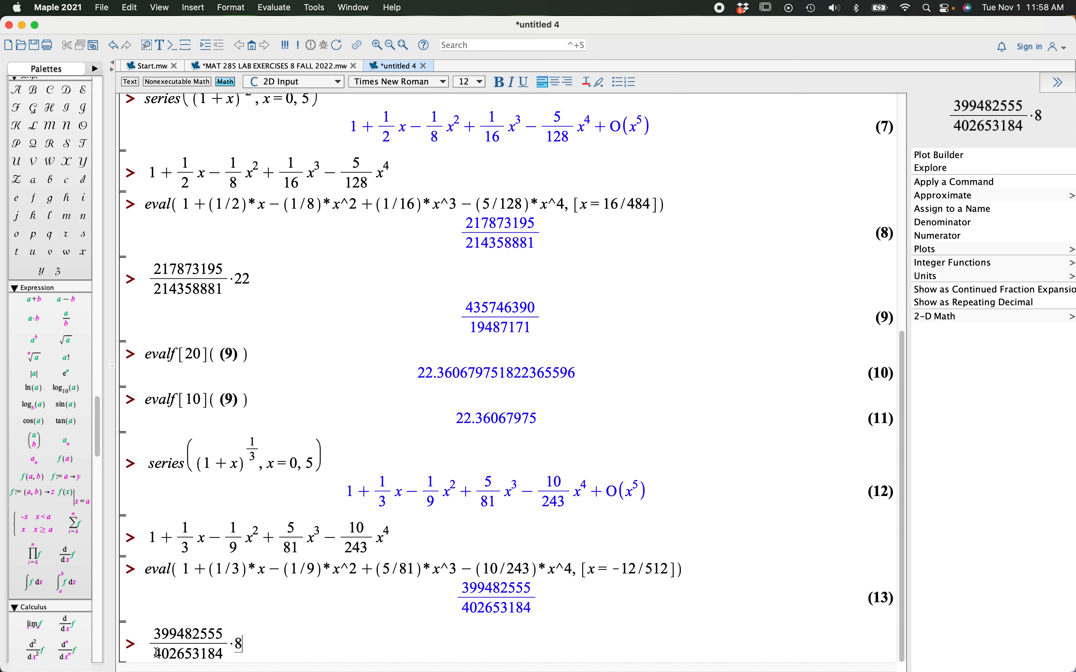
pyautogui.press('Return')
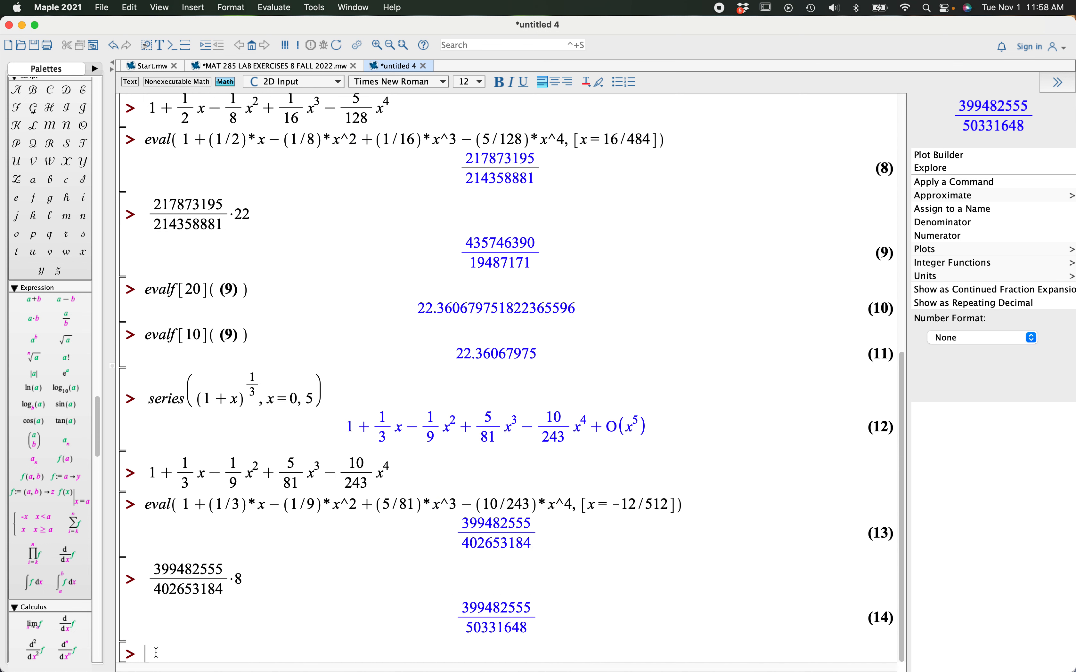
# Step: Approximate the fraction in result (14) to 10 digits
pyautogui.moveTo(460, 601); pyautogui.dragTo(560, 625)
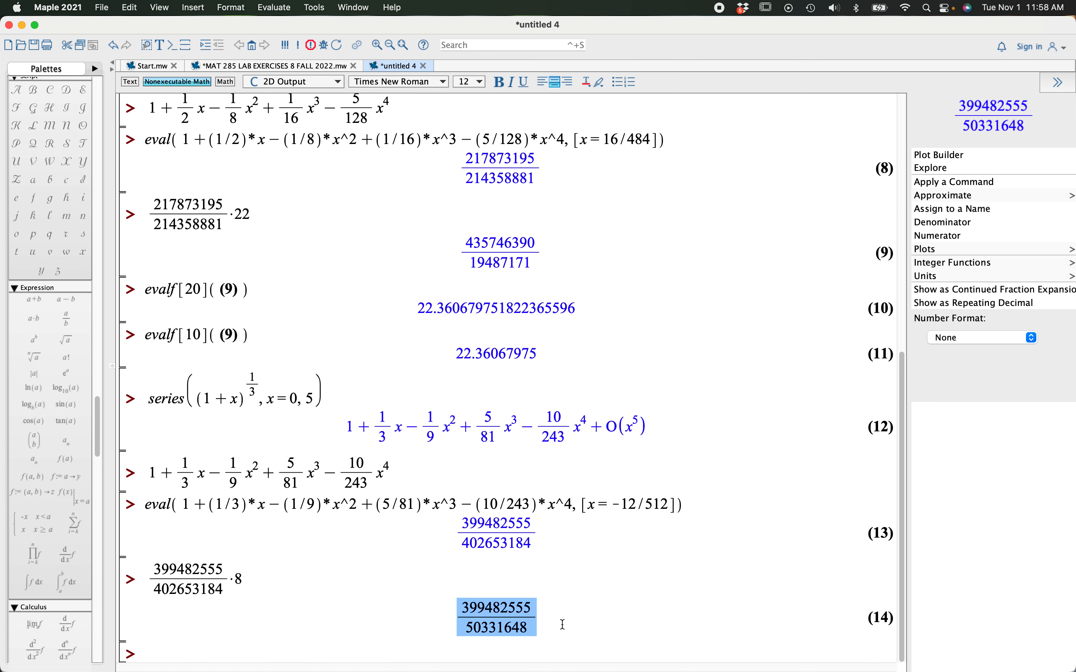
pyautogui.moveTo(934, 212)
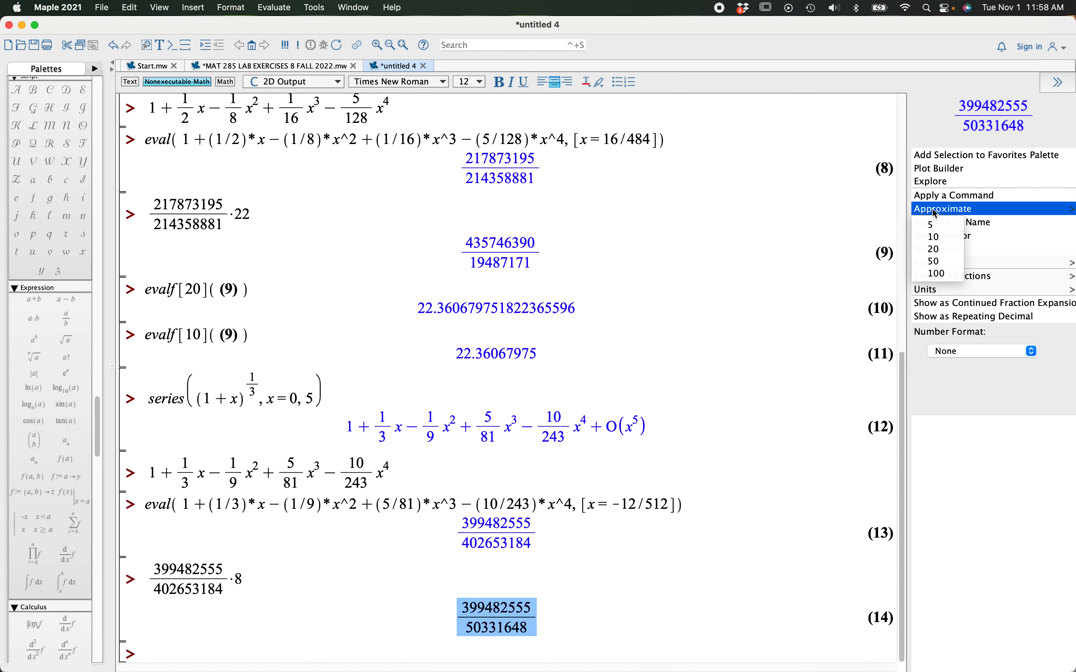
pyautogui.click(933, 237)
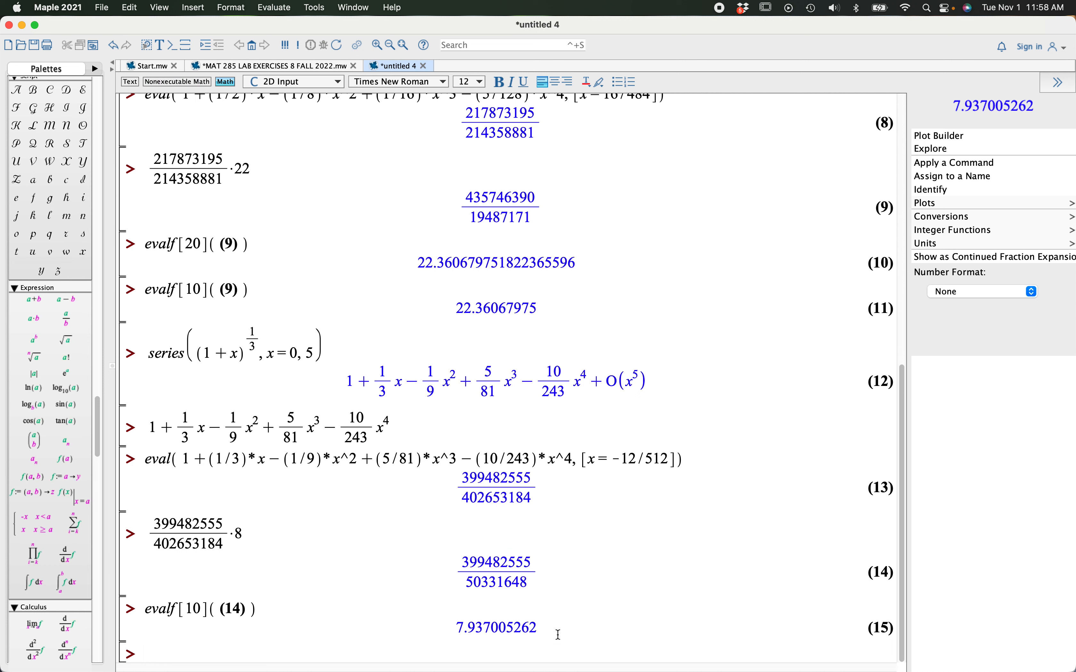
# Step: Approximate the fraction in result (14) to 20 digits as well, and re-evaluate the evalf[10] command below it
pyautogui.moveTo(454, 569); pyautogui.dragTo(578, 606)
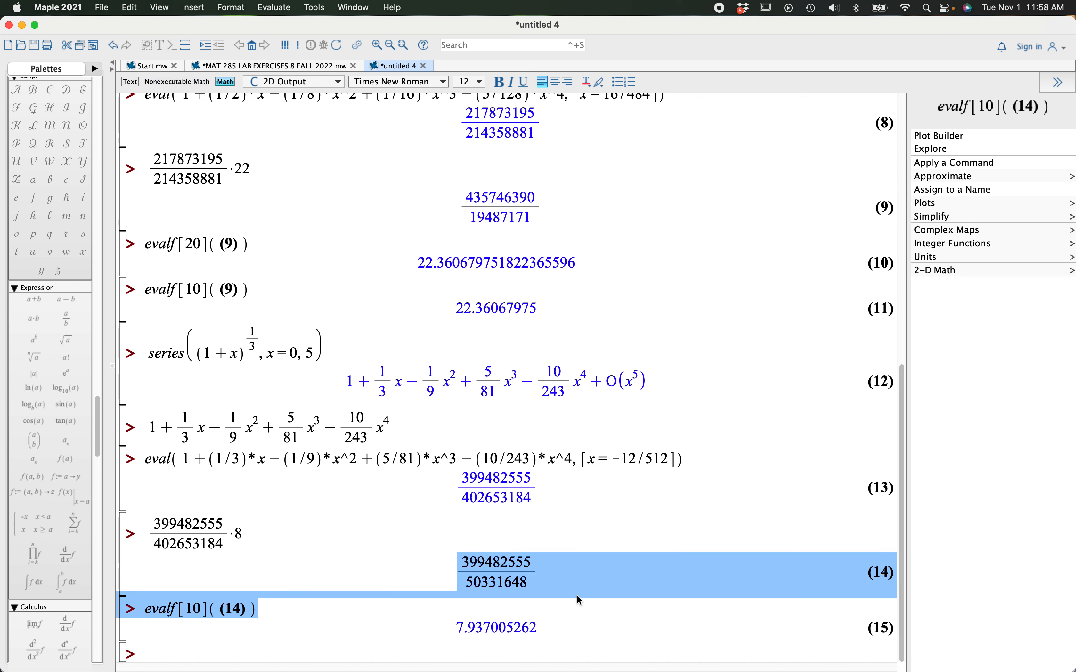
pyautogui.click(578, 601)
pyautogui.moveTo(453, 561); pyautogui.dragTo(514, 575)
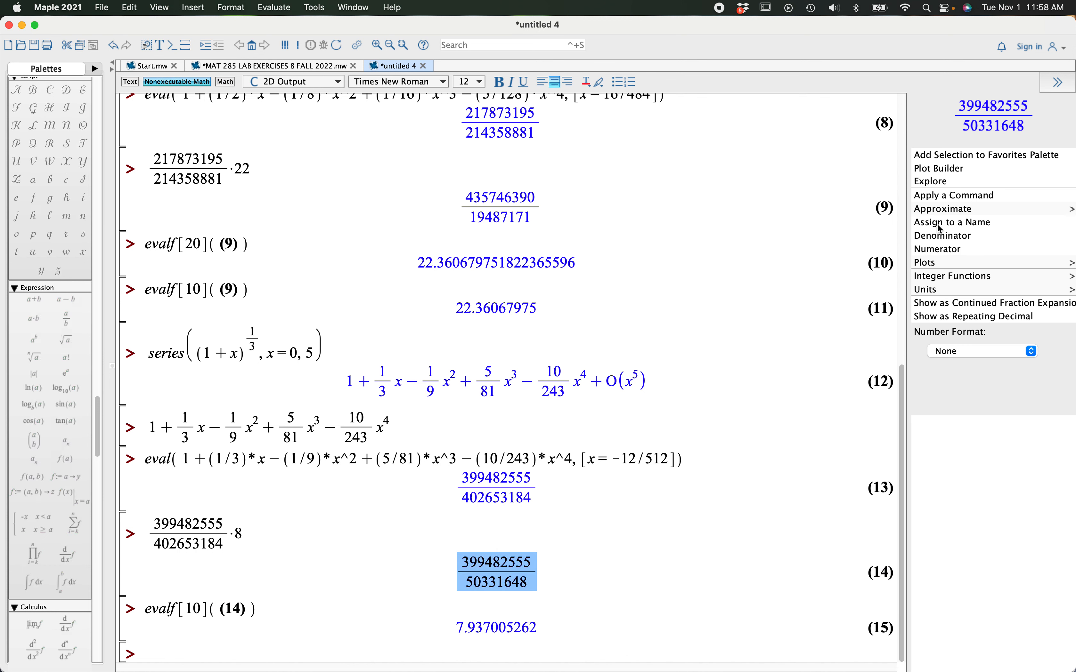
pyautogui.moveTo(946, 209)
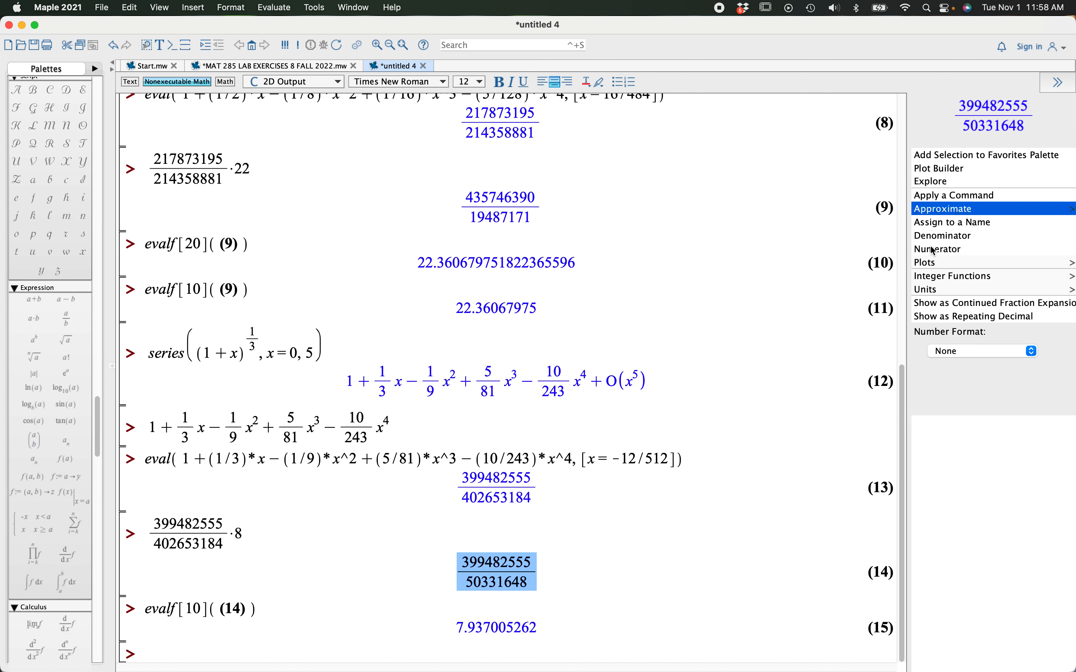
pyautogui.click(935, 249)
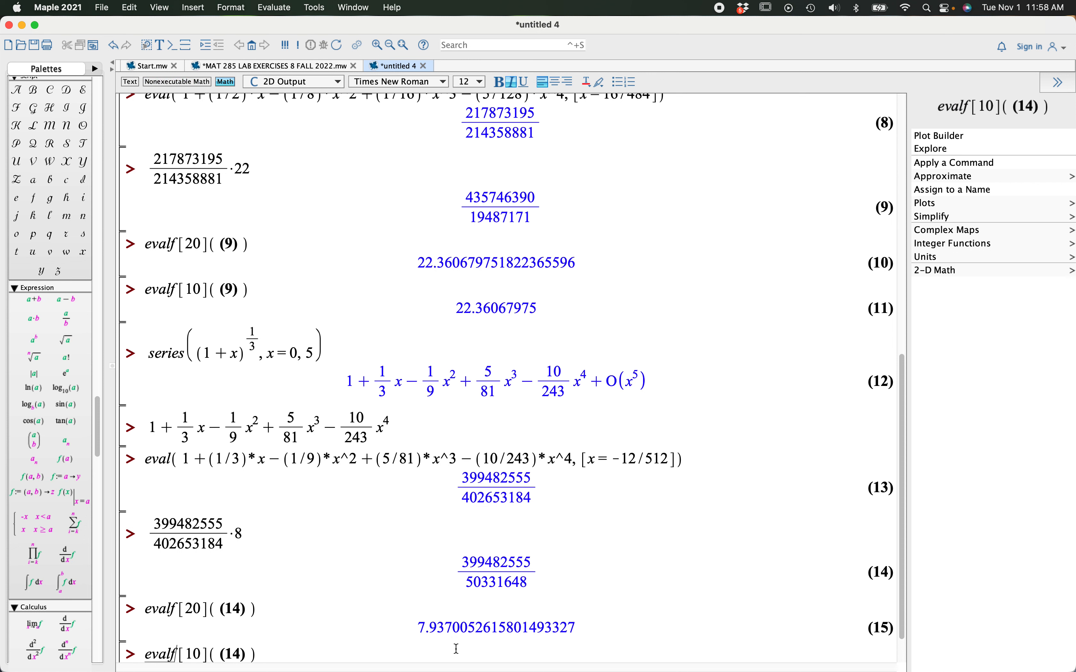
pyautogui.press('Return')
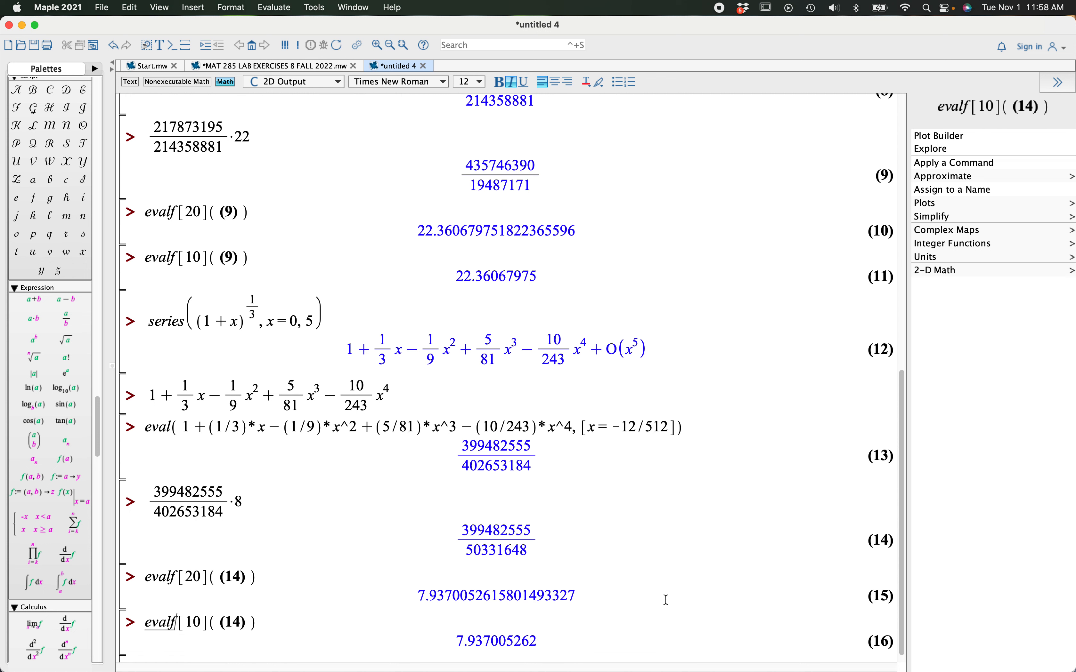